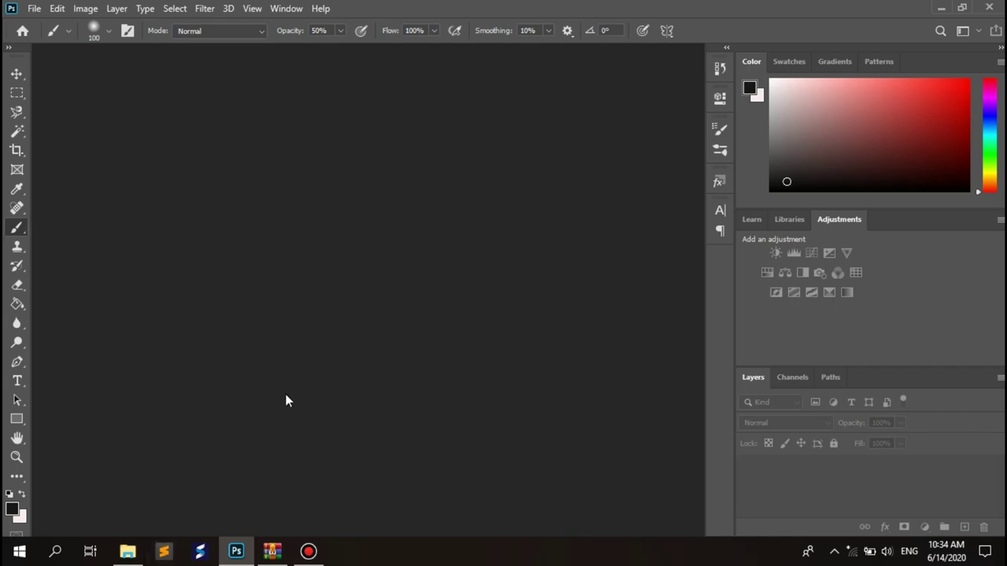
# Step: Open pexels-photo-3031397 in Photoshop, then select pexels-photo-1659437 in the Explorer folder
pyautogui.click(128, 554)
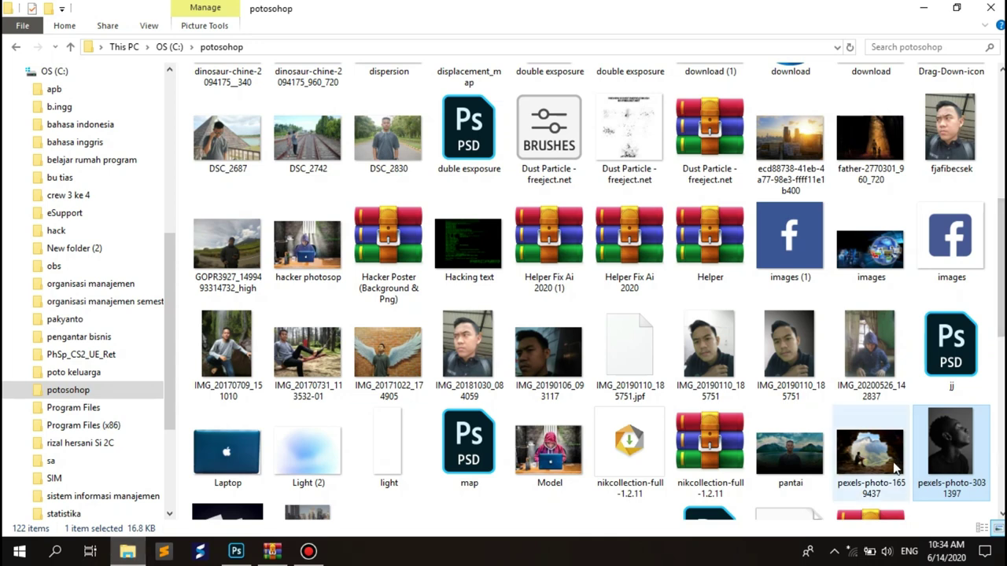
pyautogui.click(936, 464)
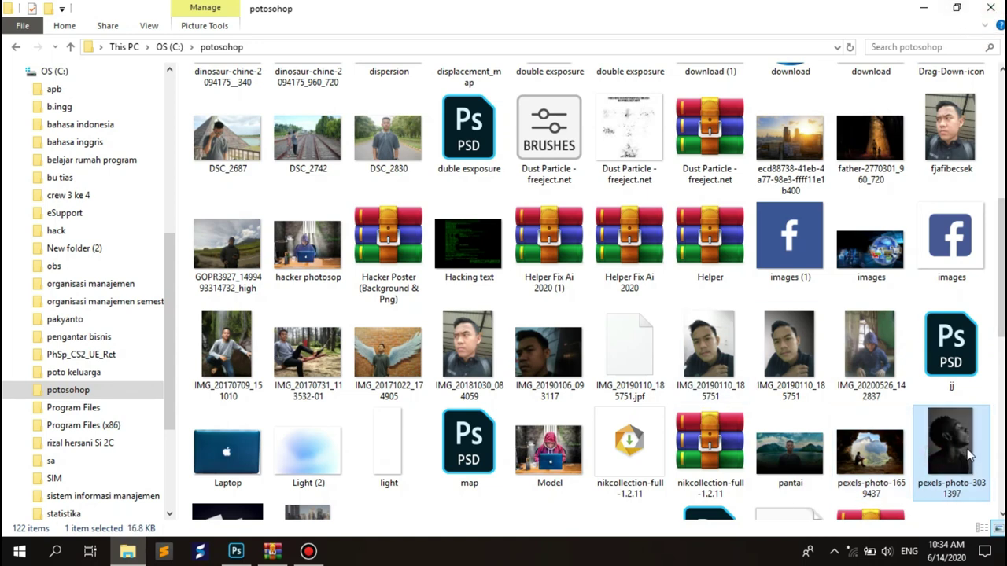
pyautogui.moveTo(951, 440)
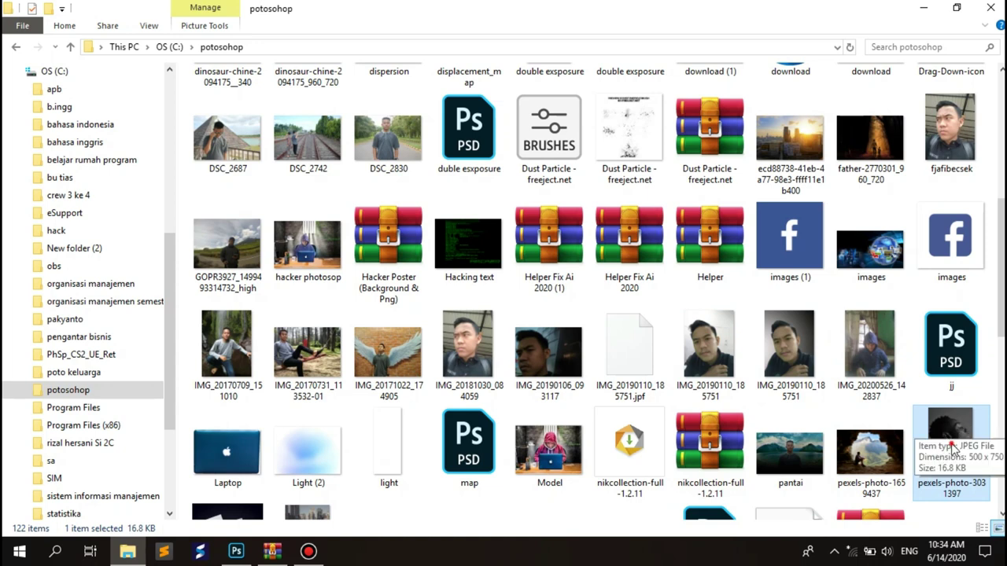
pyautogui.moveTo(952, 447); pyautogui.dragTo(229, 557)
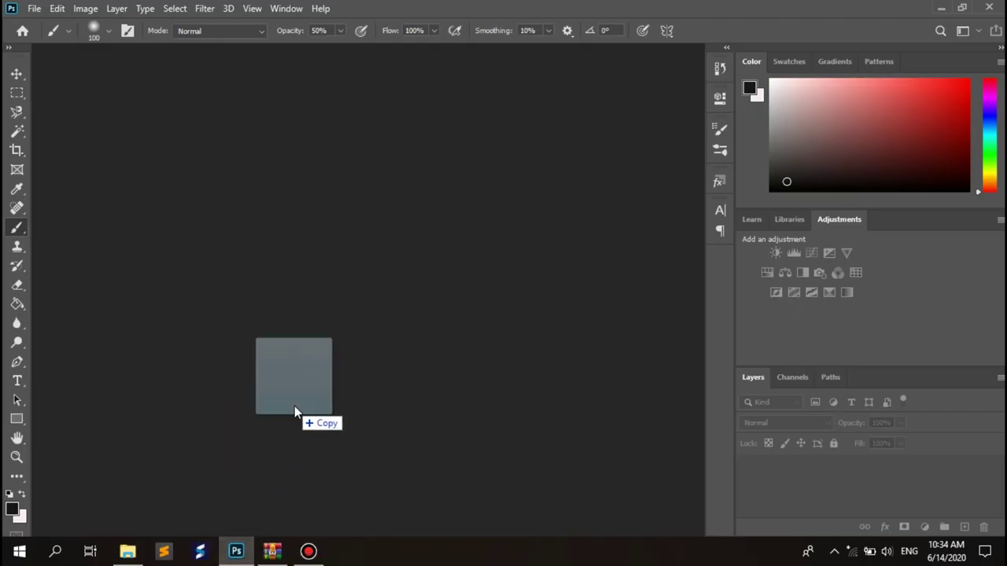
pyautogui.moveTo(236, 557); pyautogui.dragTo(293, 404)
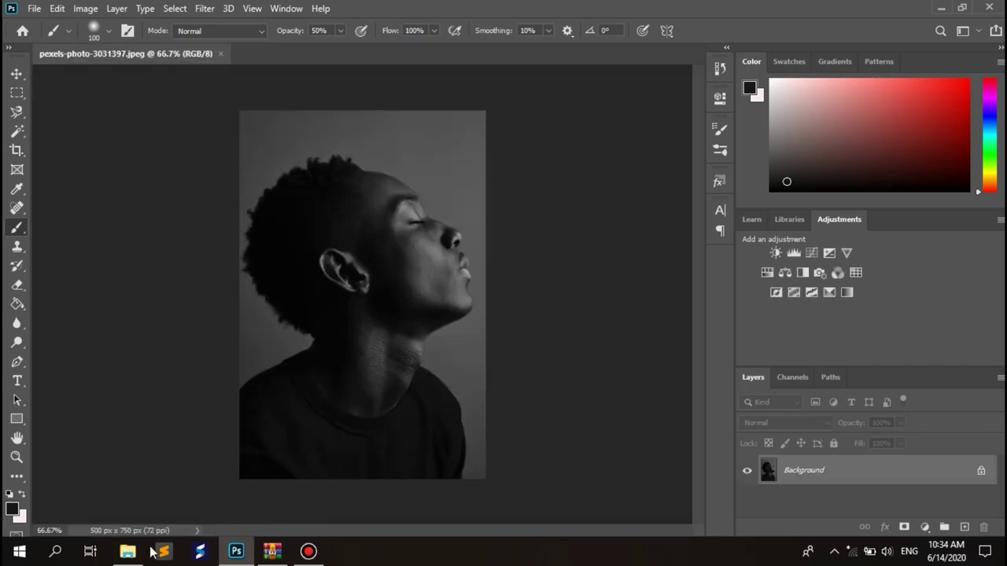
pyautogui.click(130, 551)
pyautogui.click(855, 403)
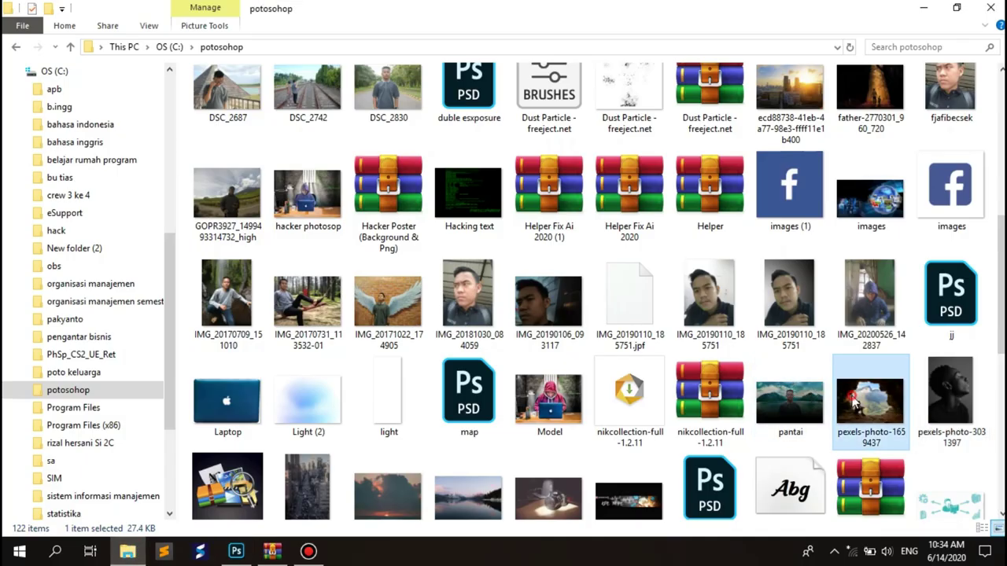
# Step: Place pexels-photo-1659437 up-left over the head at 87.43% scale in Normal blend, and commit
pyautogui.moveTo(504, 459)
pyautogui.mouseDown()
pyautogui.moveTo(393, 271)
pyautogui.moveTo(367, 260)
pyautogui.mouseUp()
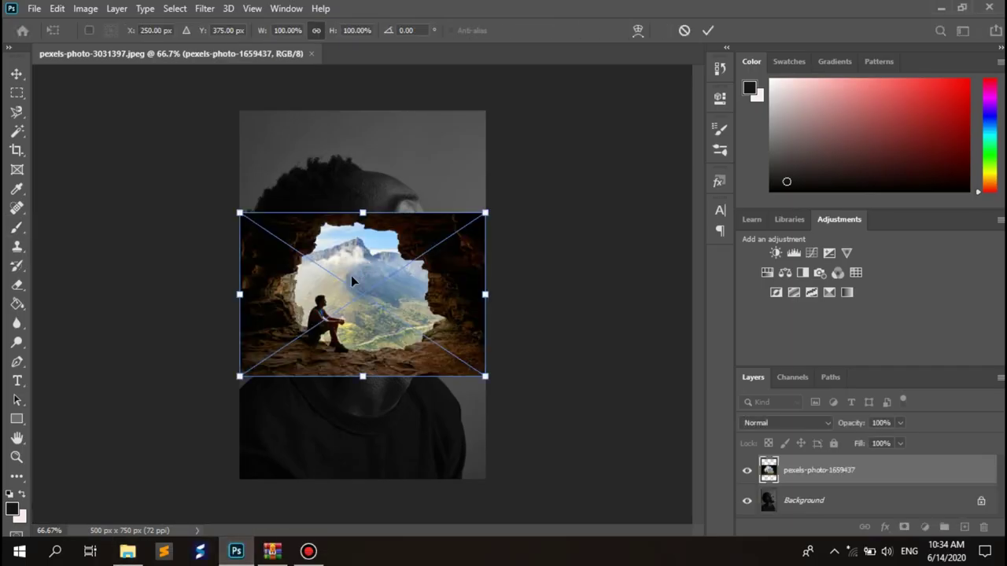
pyautogui.moveTo(363, 303); pyautogui.dragTo(339, 277)
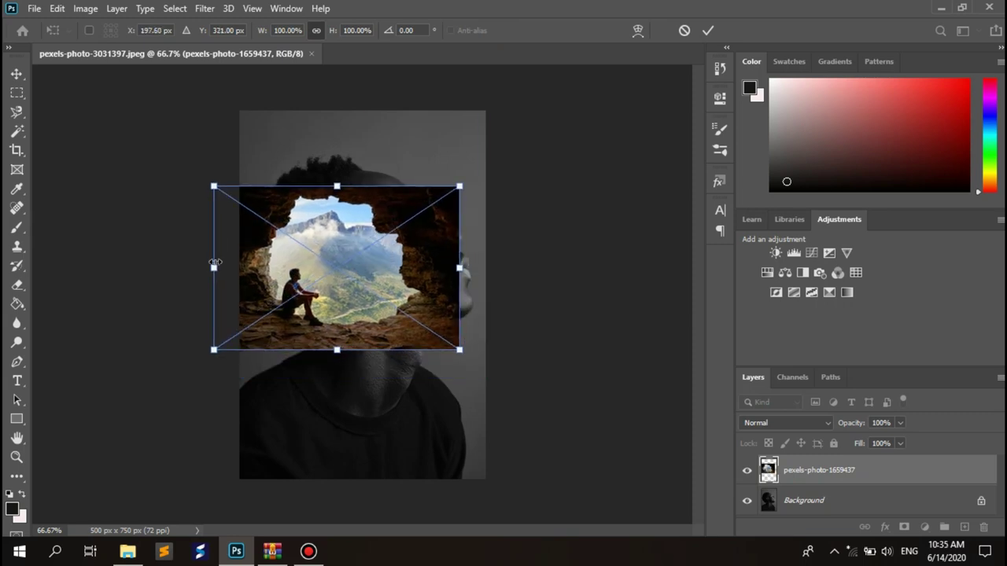
pyautogui.moveTo(212, 271); pyautogui.dragTo(239, 270)
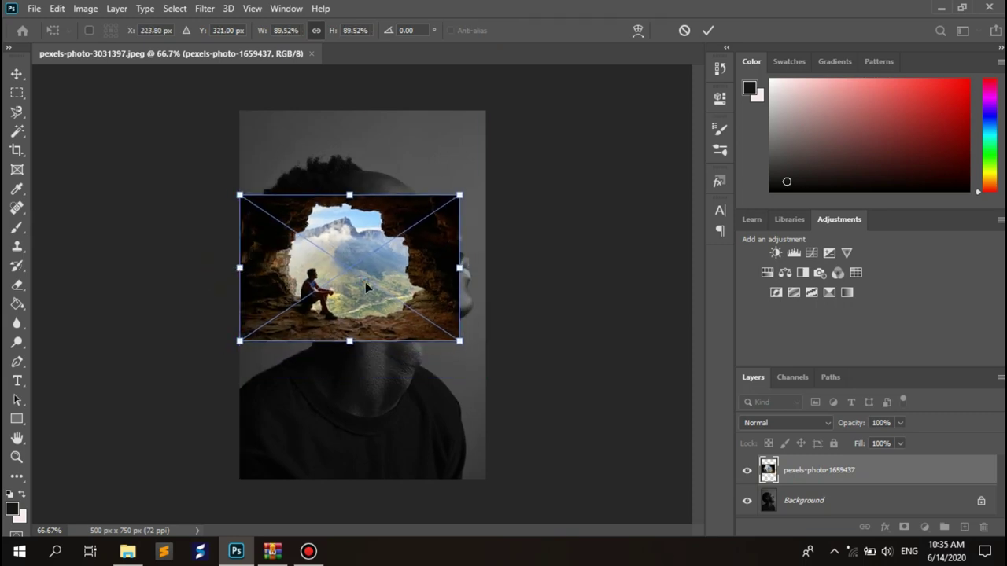
pyautogui.moveTo(365, 284); pyautogui.dragTo(327, 267)
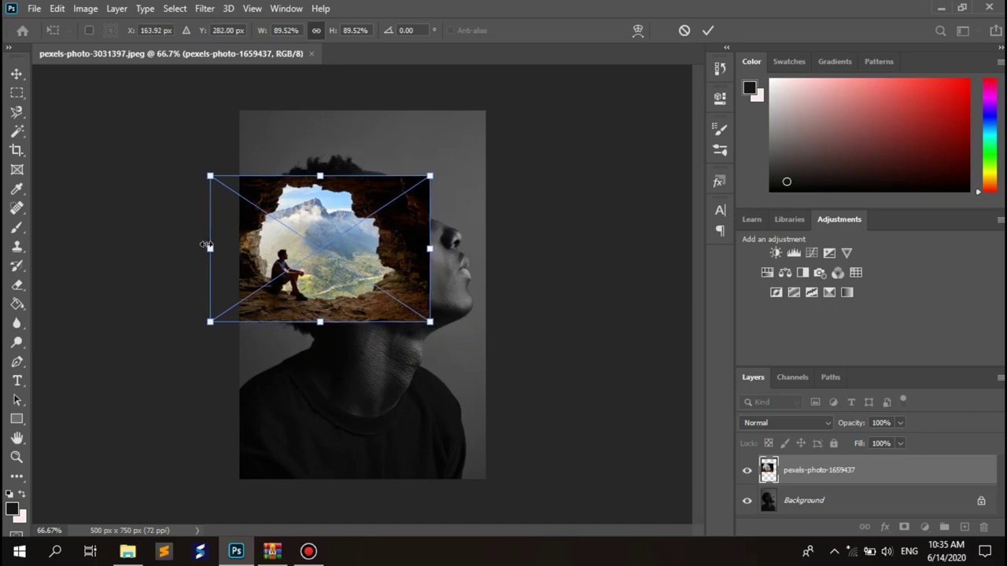
pyautogui.moveTo(210, 249); pyautogui.dragTo(215, 249)
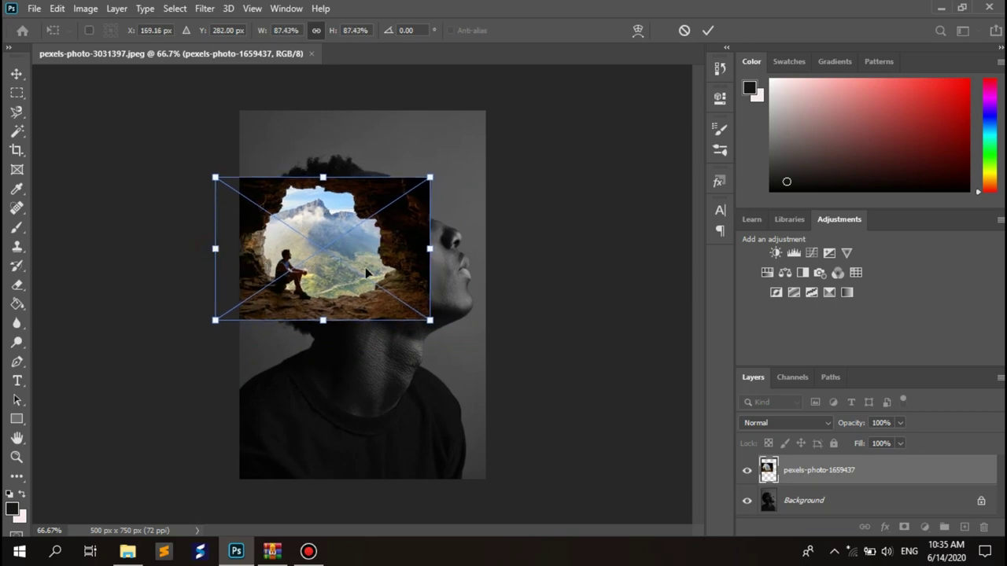
pyautogui.click(828, 423)
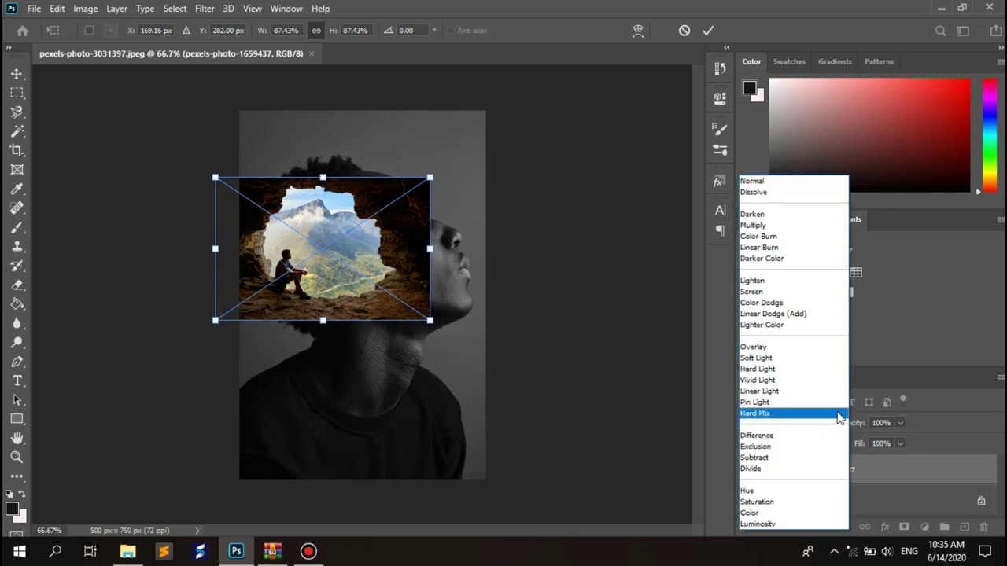
pyautogui.click(752, 183)
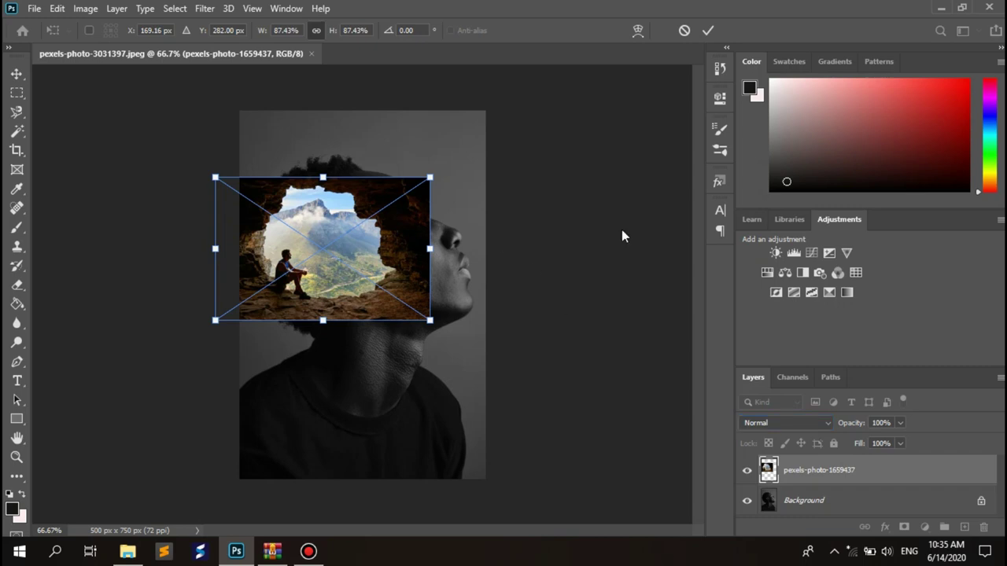
pyautogui.press('b')
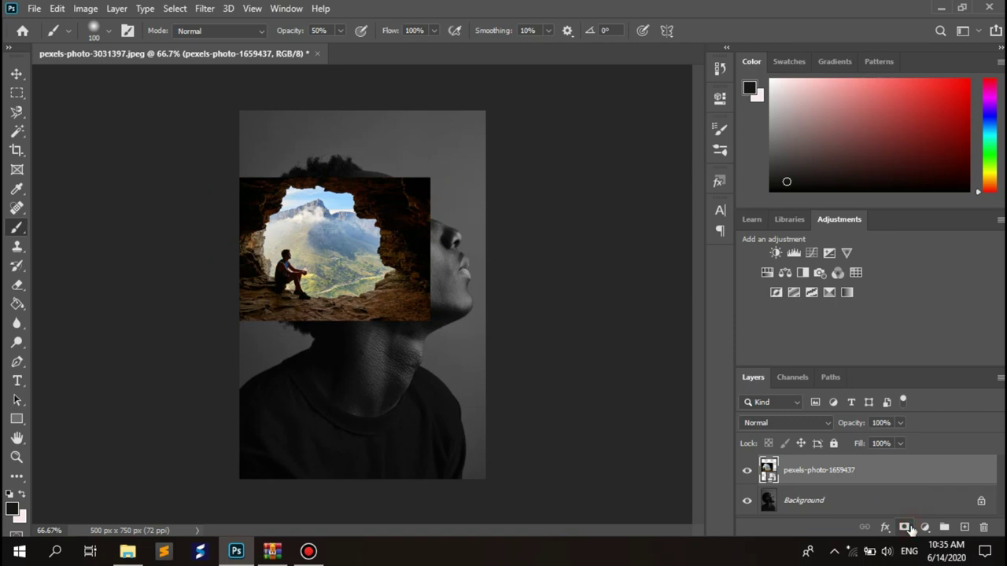
# Step: Add a layer mask to the cave layer and choose a Soft Round brush at 0% hardness
pyautogui.click(905, 527)
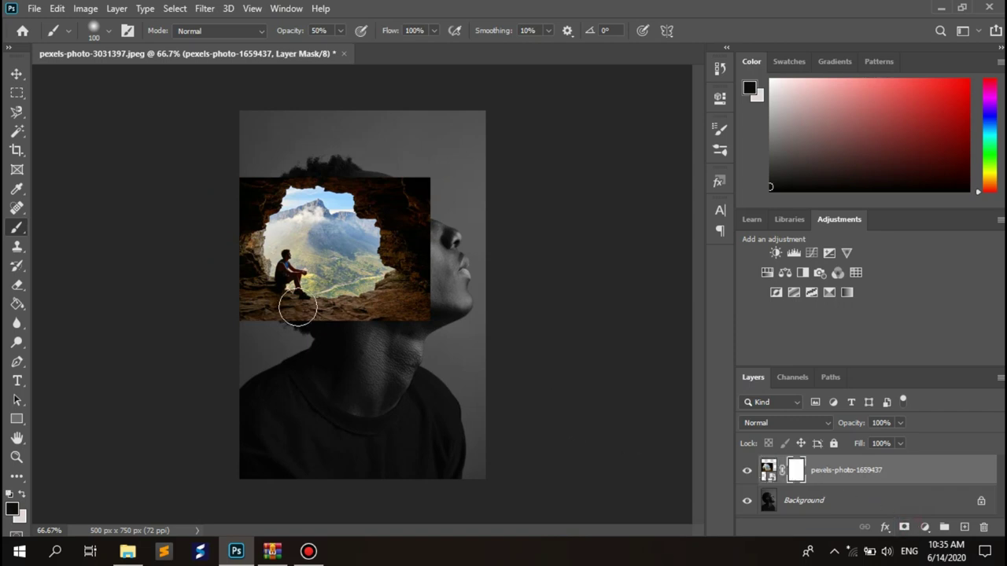
pyautogui.click(107, 33)
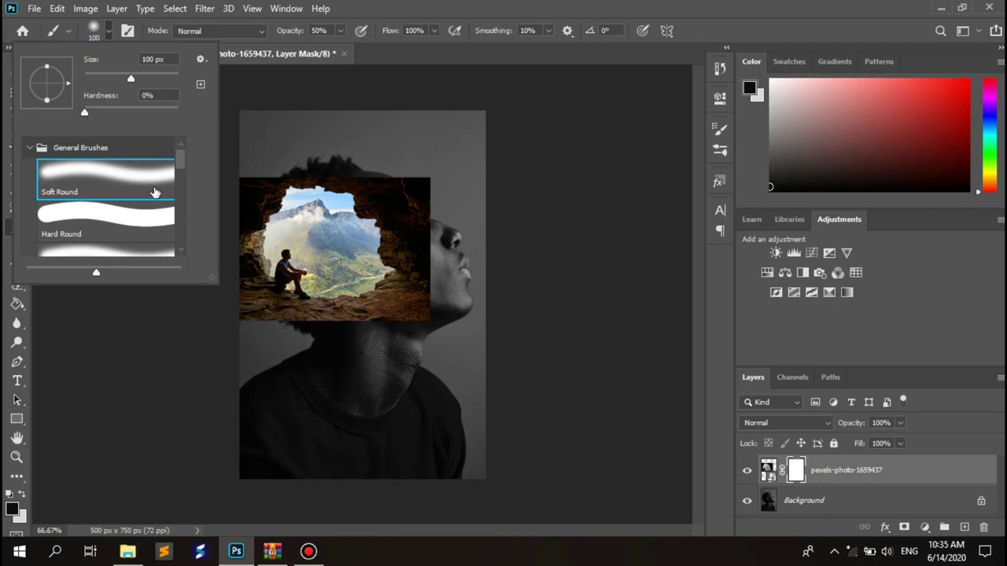
pyautogui.press('Return')
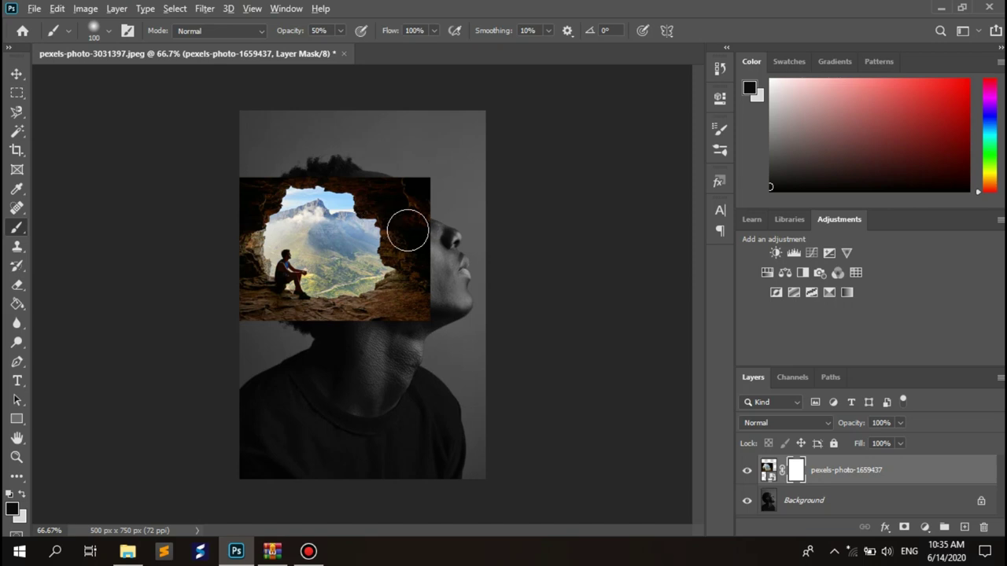
pyautogui.scroll(1, 407, 225)
pyautogui.scroll(2, 417, 221)
# Step: Mask away the cave's top-right area and the rock at its lower left below the seated man
pyautogui.moveTo(403, 167)
pyautogui.mouseDown()
pyautogui.moveTo(433, 152)
pyautogui.moveTo(432, 198)
pyautogui.moveTo(436, 130)
pyautogui.moveTo(448, 240)
pyautogui.moveTo(418, 351)
pyautogui.moveTo(432, 320)
pyautogui.moveTo(411, 333)
pyautogui.moveTo(425, 279)
pyautogui.moveTo(433, 251)
pyautogui.moveTo(447, 252)
pyautogui.moveTo(445, 176)
pyautogui.moveTo(434, 150)
pyautogui.moveTo(414, 173)
pyautogui.moveTo(393, 139)
pyautogui.moveTo(438, 158)
pyautogui.moveTo(433, 207)
pyautogui.moveTo(410, 245)
pyautogui.mouseUp()
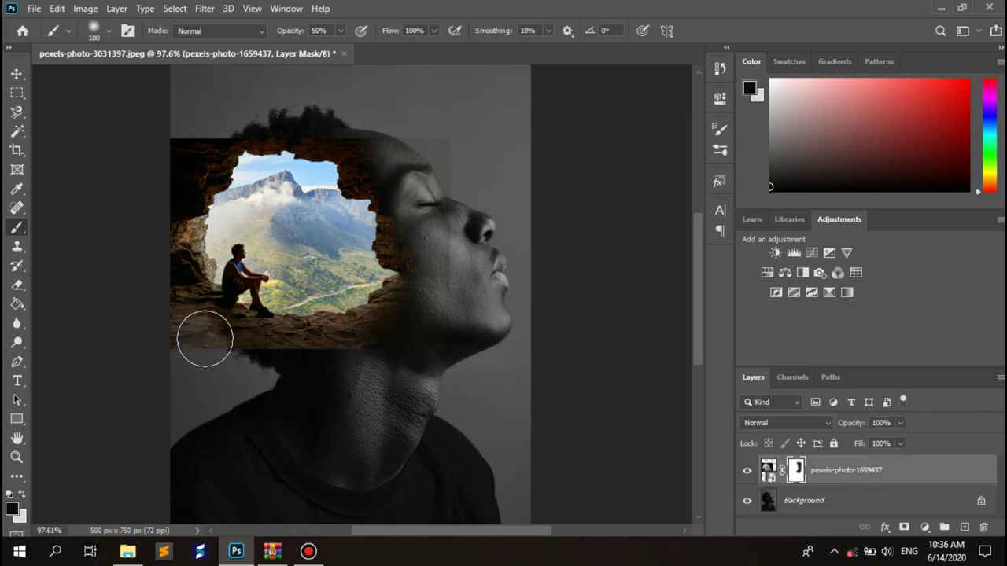
pyautogui.click(188, 335)
pyautogui.moveTo(188, 335); pyautogui.dragTo(166, 288)
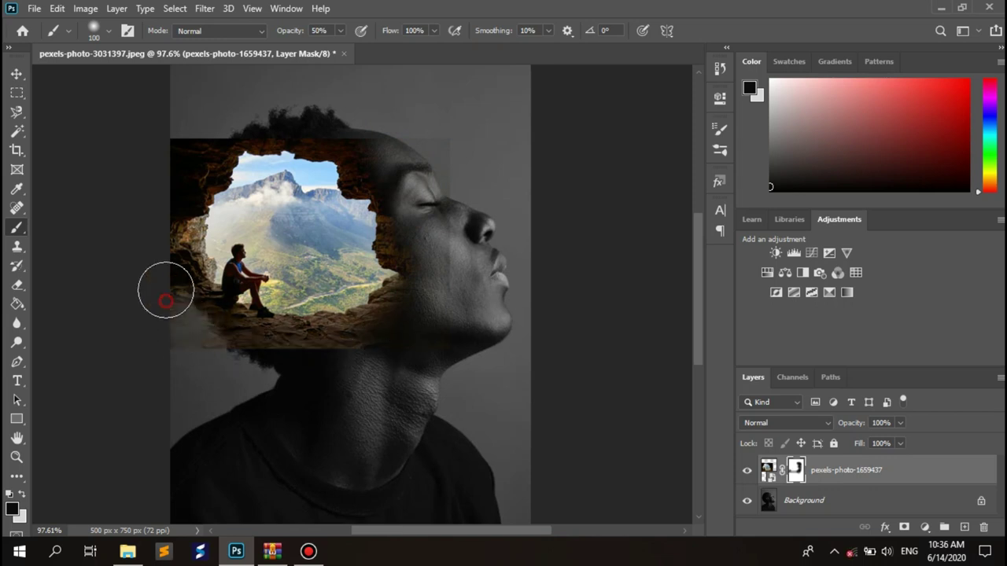
pyautogui.click(199, 339)
pyautogui.moveTo(199, 339); pyautogui.dragTo(294, 353)
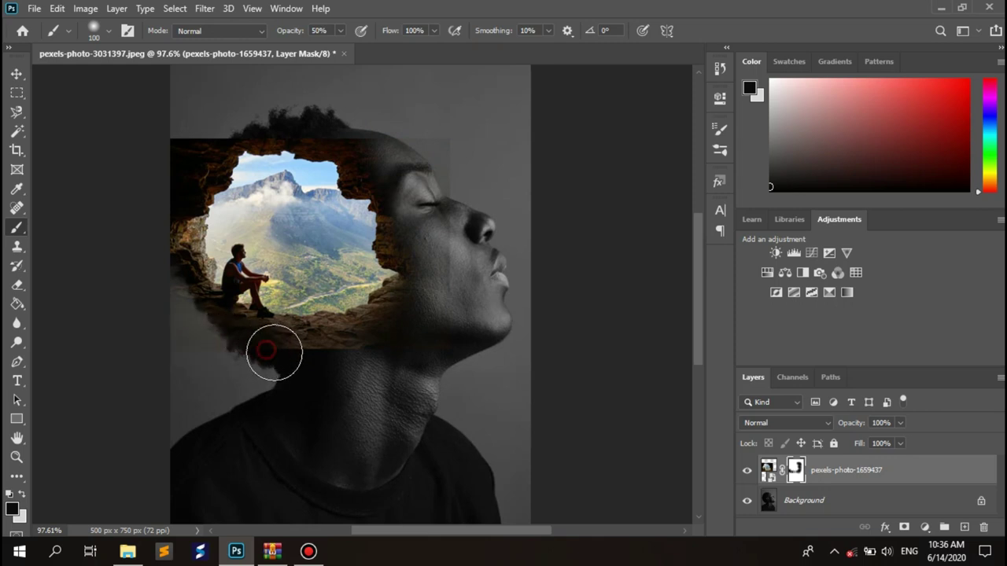
pyautogui.click(324, 356)
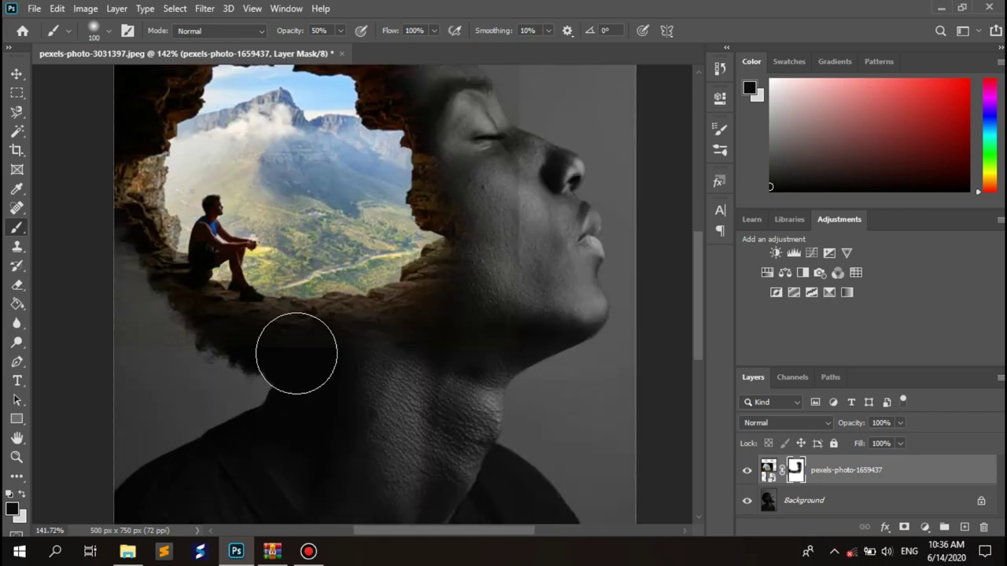
# Step: Mask more of the cave's lower edge and blend its upper-left edge into the background
pyautogui.scroll(2, 299, 353)
pyautogui.click(304, 359)
pyautogui.moveTo(305, 359); pyautogui.dragTo(274, 360)
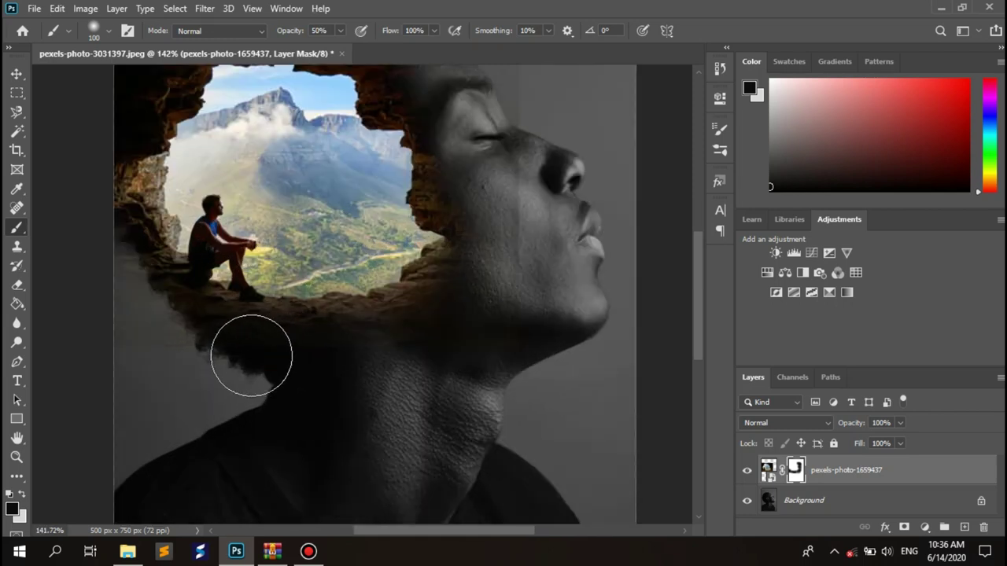
pyautogui.click(100, 238)
pyautogui.moveTo(100, 239); pyautogui.dragTo(114, 162)
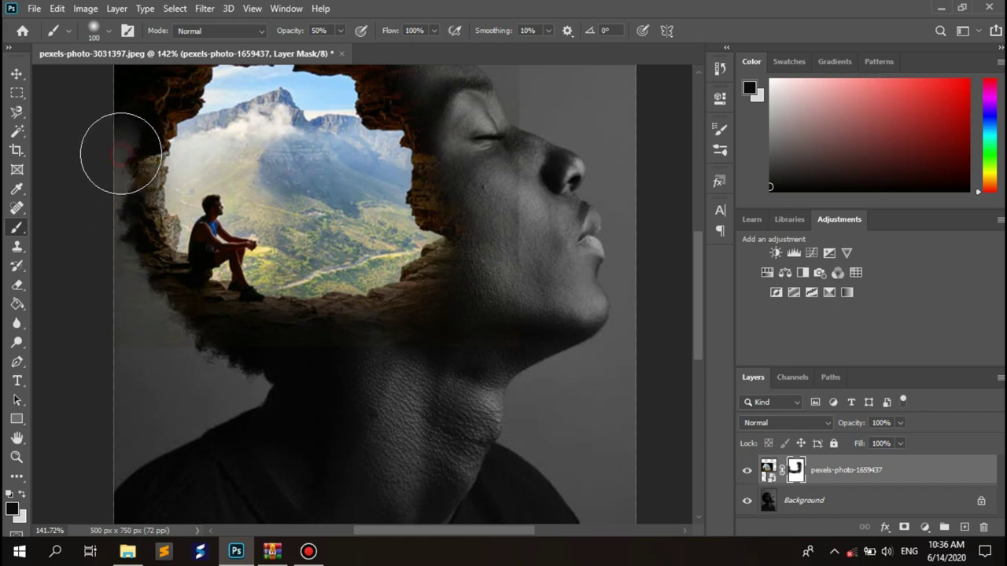
pyautogui.scroll(-3, 113, 162)
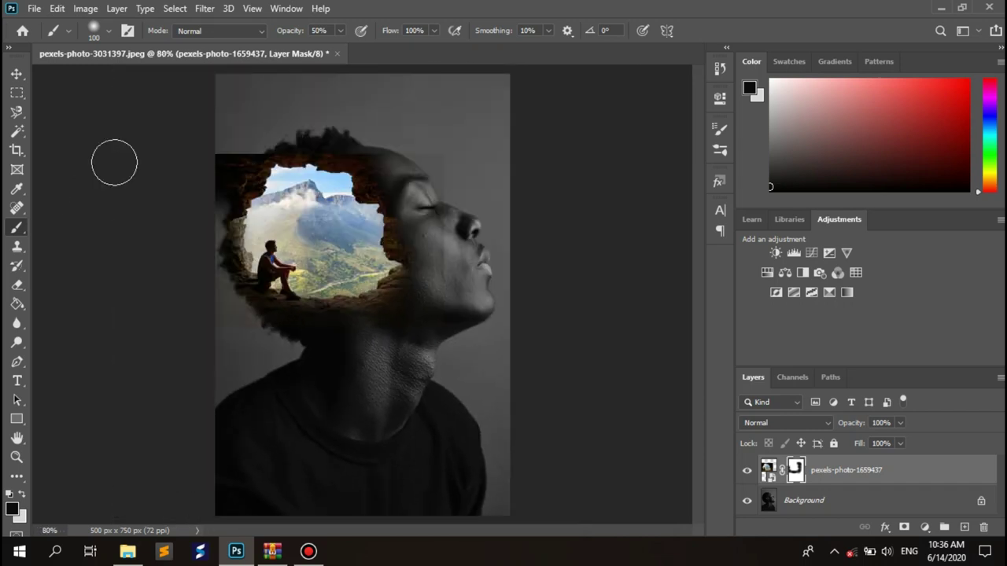
# Step: Soften the cave mask's top, left and jaw-side edges with black at 50% opacity
pyautogui.moveTo(220, 156)
pyautogui.mouseDown()
pyautogui.moveTo(217, 181)
pyautogui.moveTo(240, 157)
pyautogui.mouseUp()
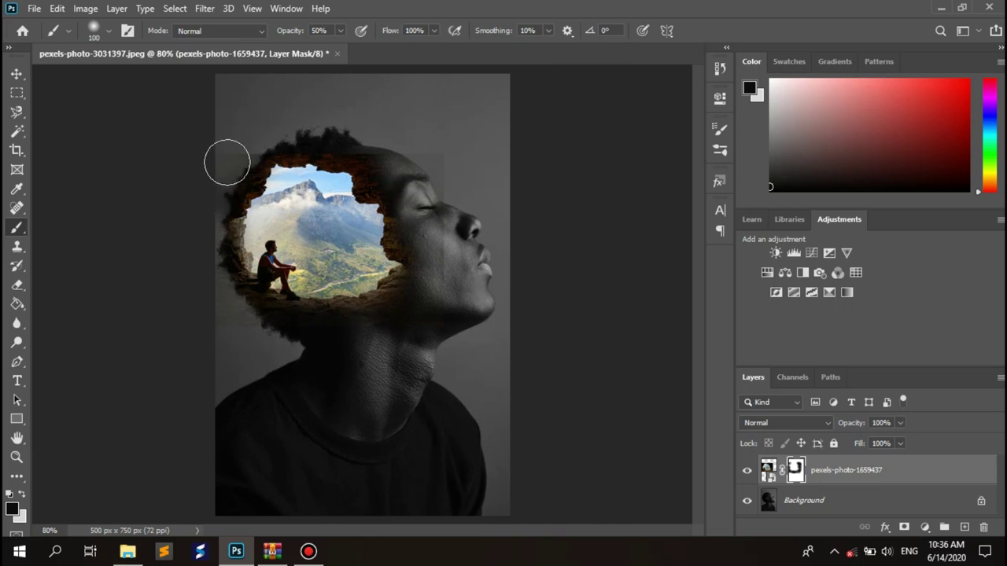
pyautogui.moveTo(217, 199); pyautogui.dragTo(236, 148)
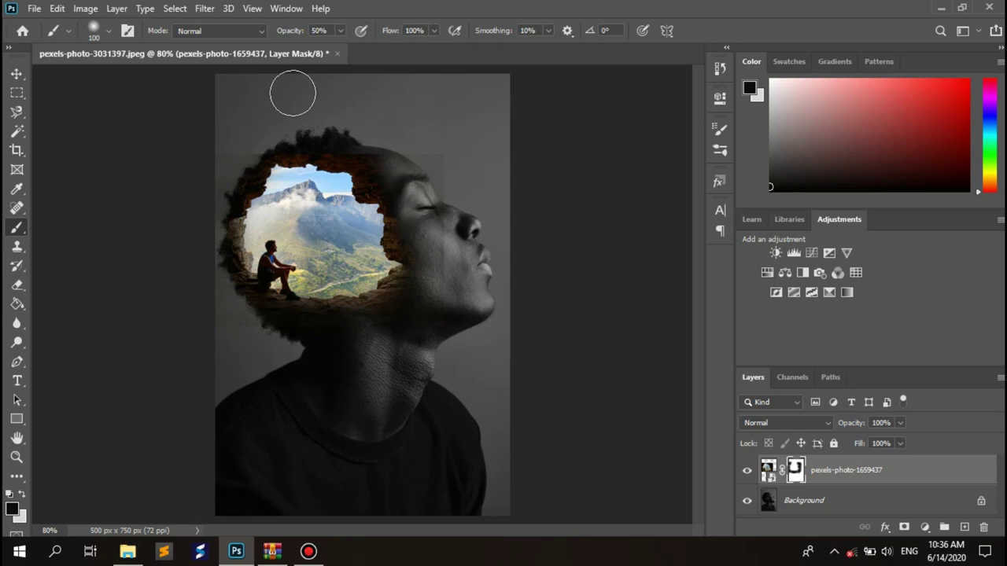
pyautogui.moveTo(299, 144)
pyautogui.mouseDown()
pyautogui.moveTo(333, 142)
pyautogui.moveTo(371, 168)
pyautogui.moveTo(432, 270)
pyautogui.moveTo(384, 315)
pyautogui.moveTo(341, 330)
pyautogui.mouseUp()
pyautogui.click(322, 325)
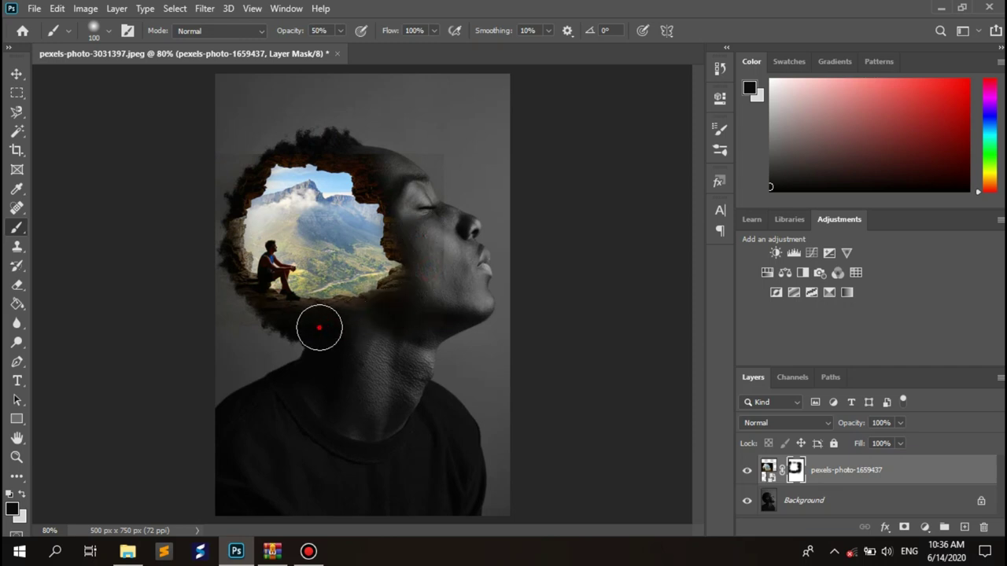
pyautogui.click(212, 229)
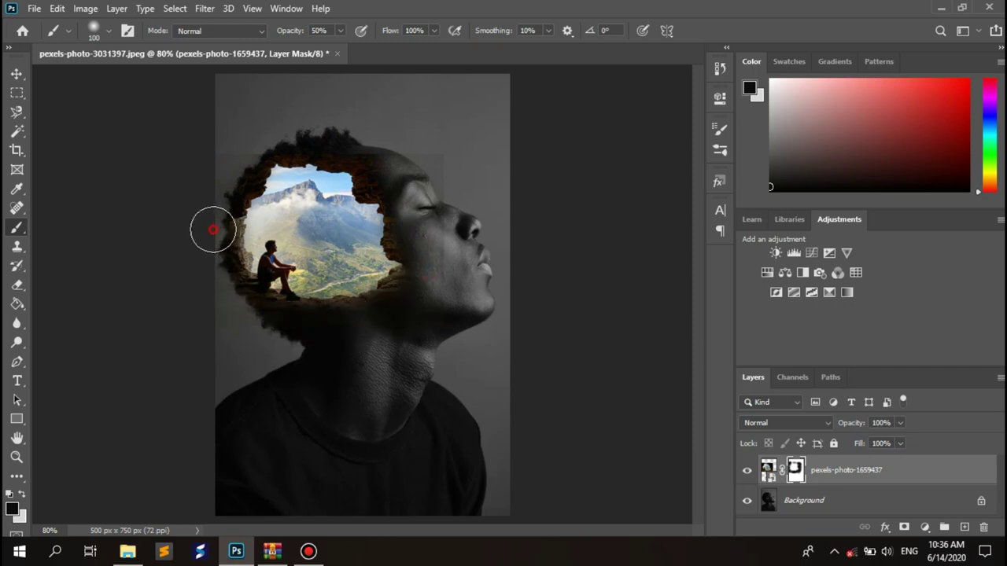
pyautogui.moveTo(206, 250)
pyautogui.mouseDown()
pyautogui.moveTo(212, 268)
pyautogui.moveTo(205, 222)
pyautogui.moveTo(215, 220)
pyautogui.mouseUp()
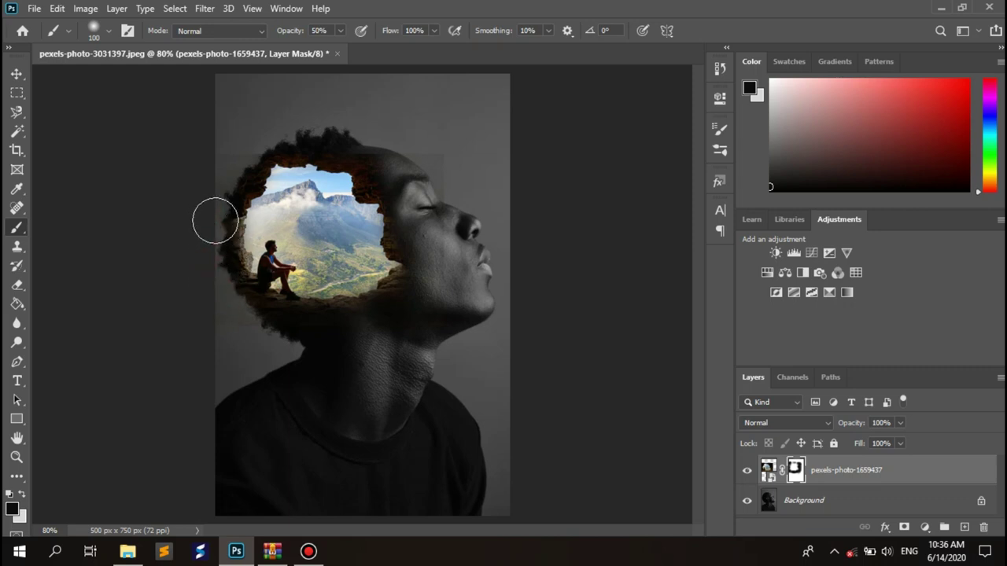
pyautogui.click(332, 139)
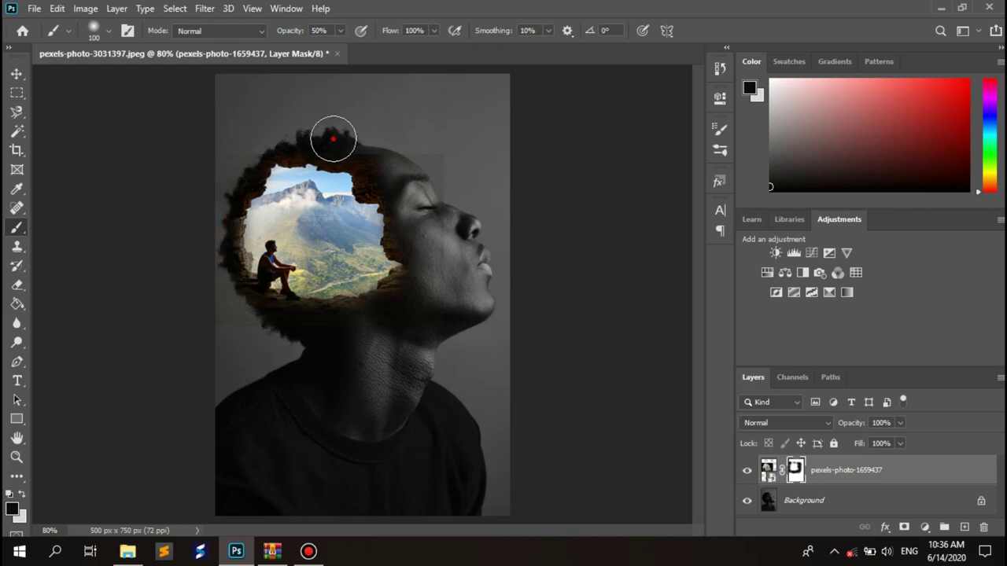
pyautogui.click(412, 300)
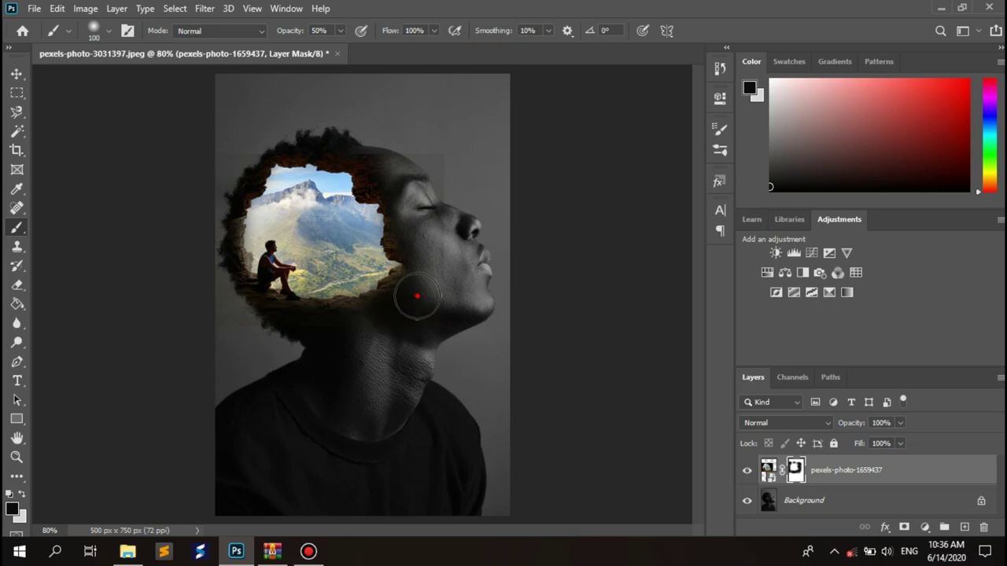
# Step: Blend the cave's bottom, left hair edge and top of the head further into the portrait
pyautogui.moveTo(413, 299); pyautogui.dragTo(337, 328)
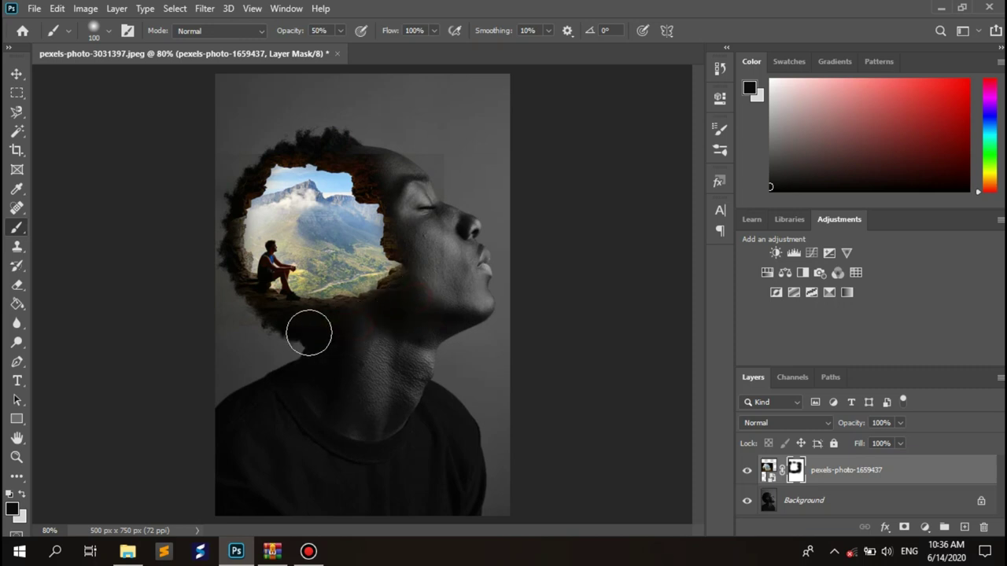
pyautogui.click(224, 288)
pyautogui.moveTo(224, 287); pyautogui.dragTo(275, 322)
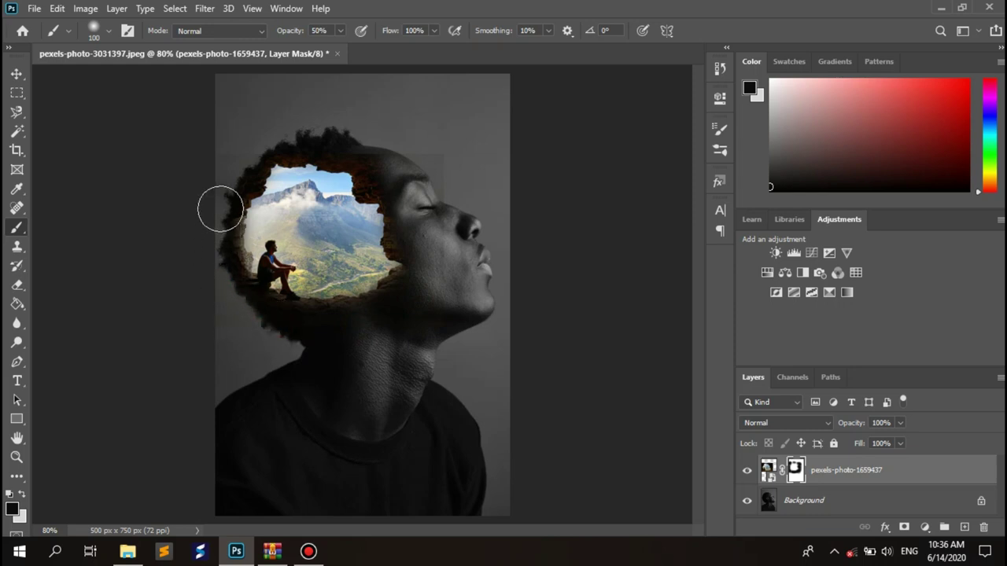
pyautogui.moveTo(218, 207); pyautogui.dragTo(218, 215)
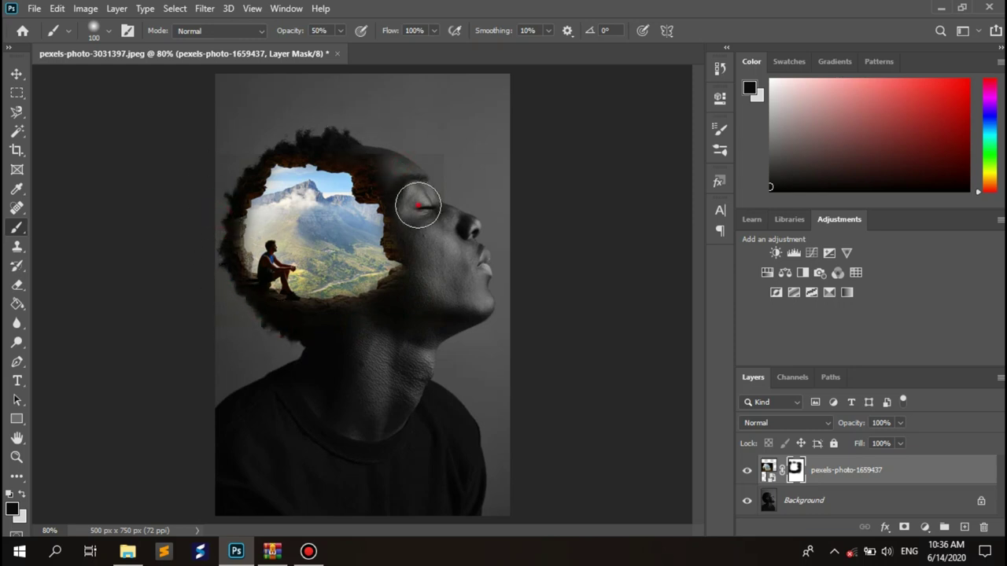
pyautogui.click(442, 170)
pyautogui.moveTo(399, 139); pyautogui.dragTo(446, 180)
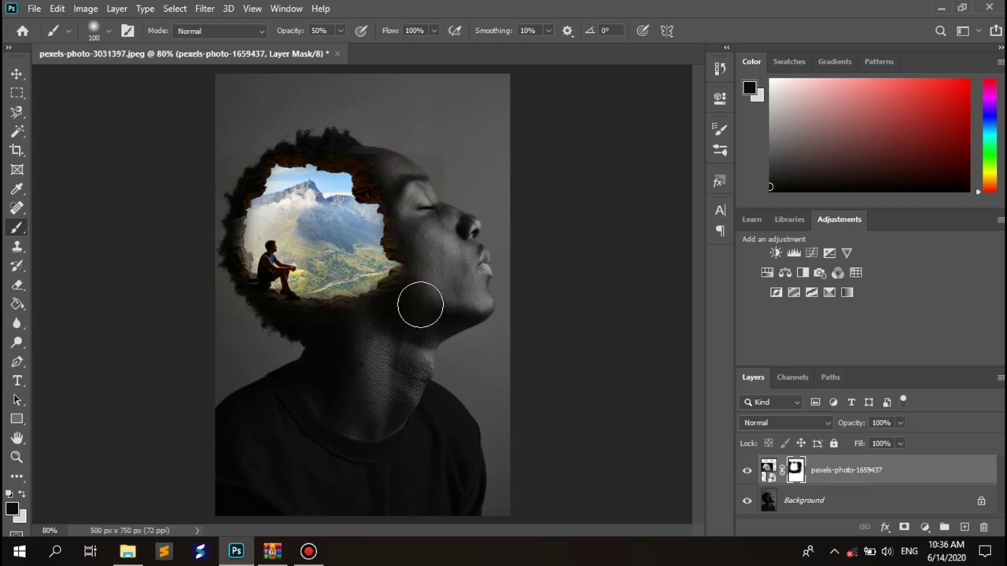
pyautogui.moveTo(299, 334); pyautogui.dragTo(226, 152)
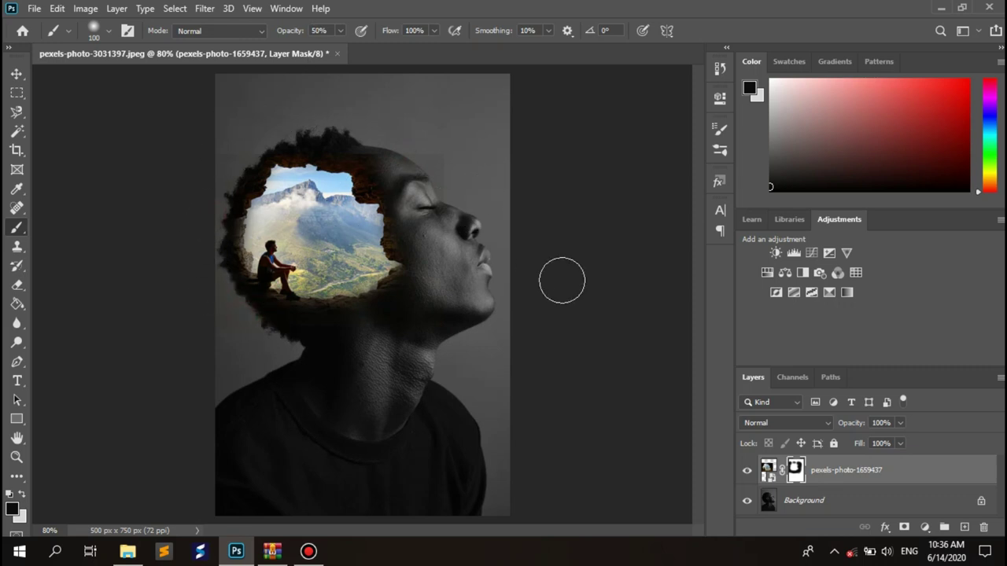
pyautogui.click(800, 402)
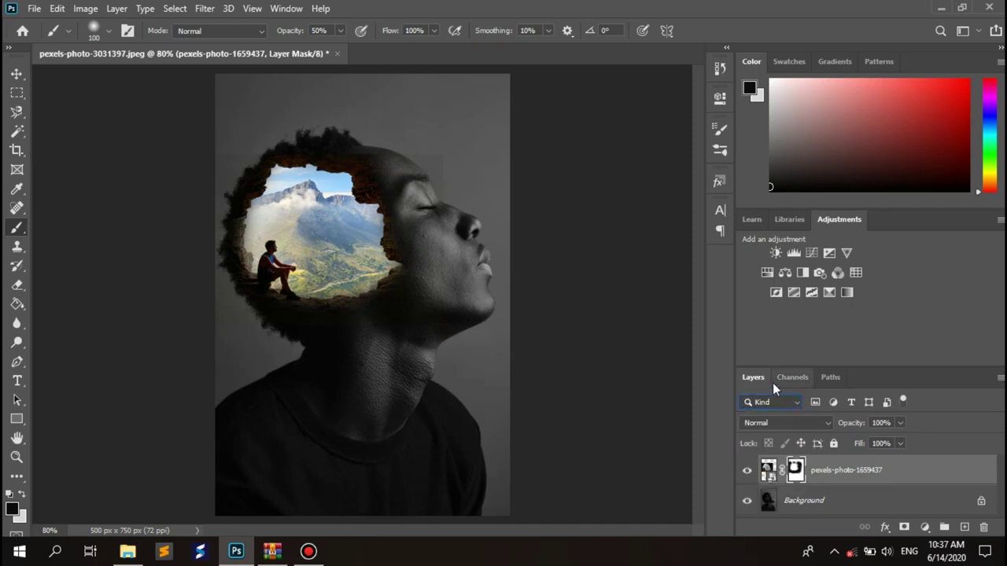
pyautogui.click(823, 426)
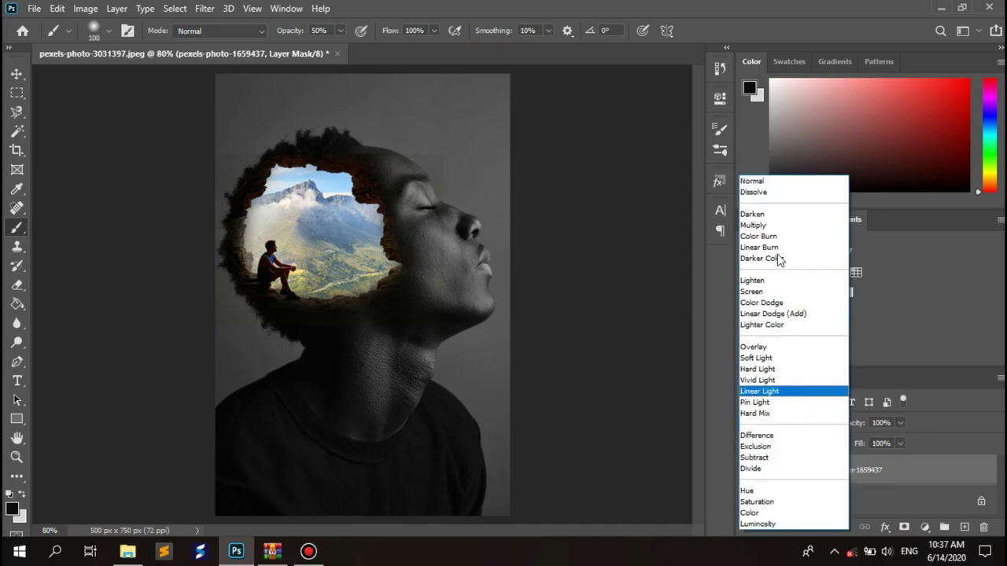
pyautogui.click(761, 293)
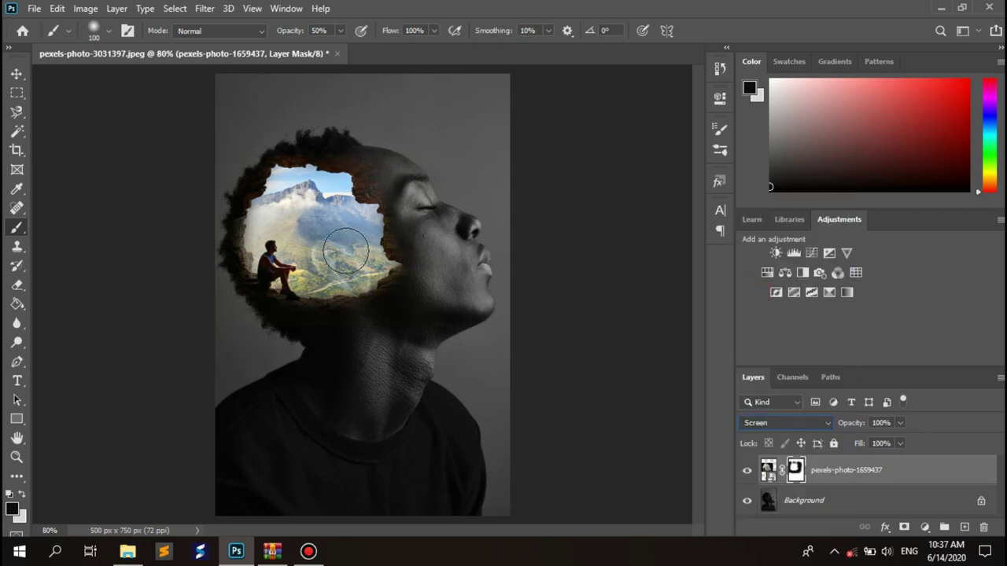
pyautogui.press('Up')
pyautogui.press('Up')
pyautogui.press('Up')
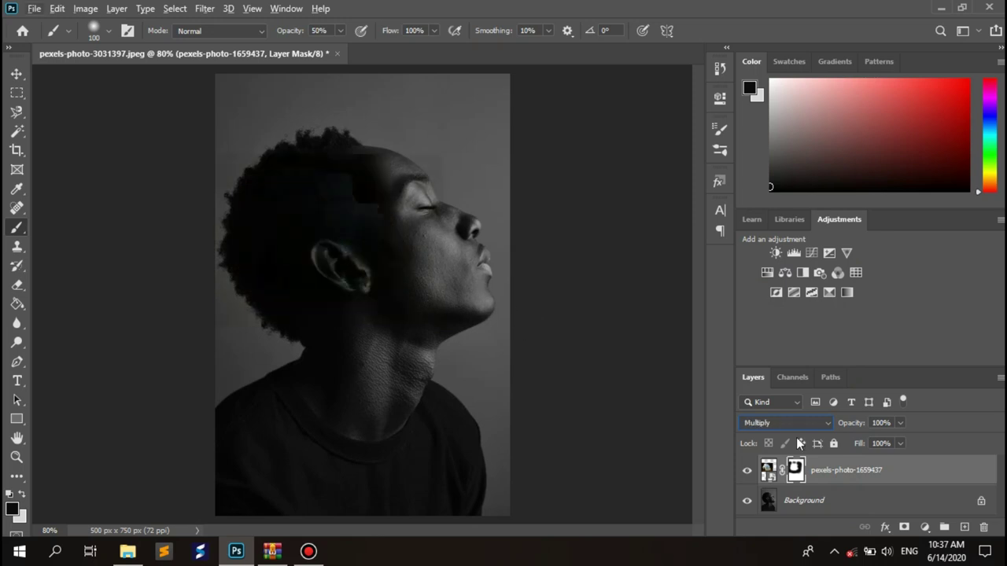
pyautogui.click(828, 426)
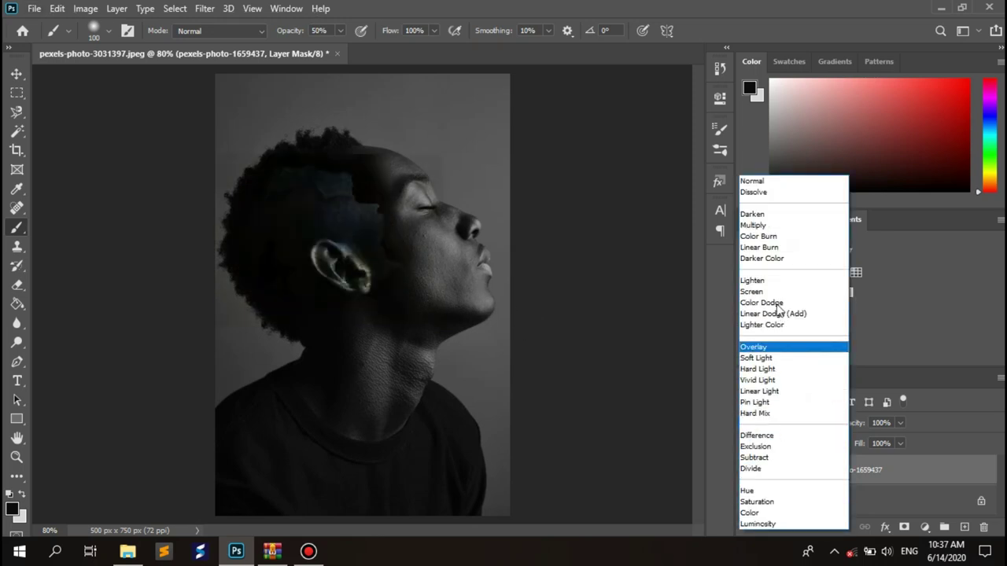
pyautogui.click(753, 291)
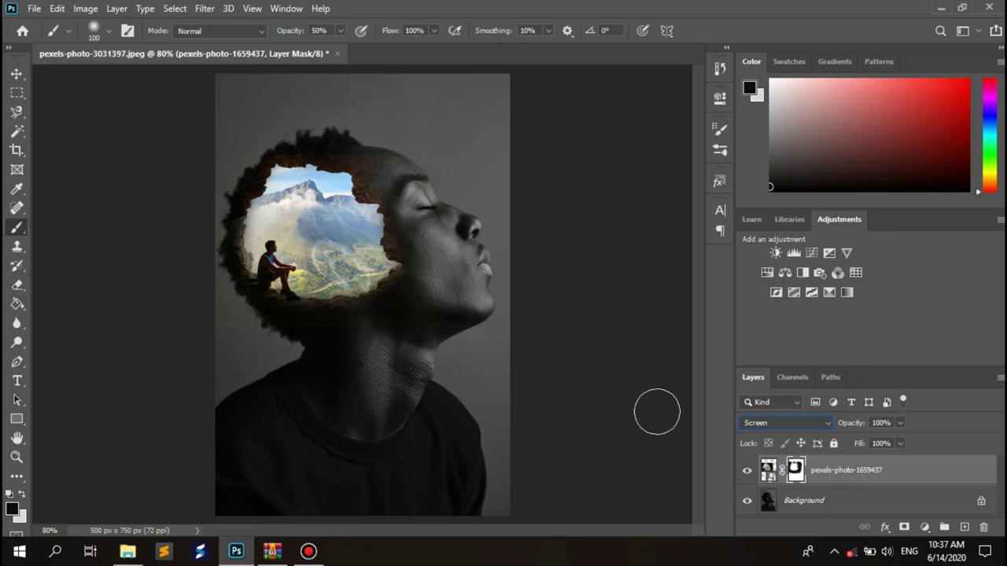
pyautogui.click(842, 500)
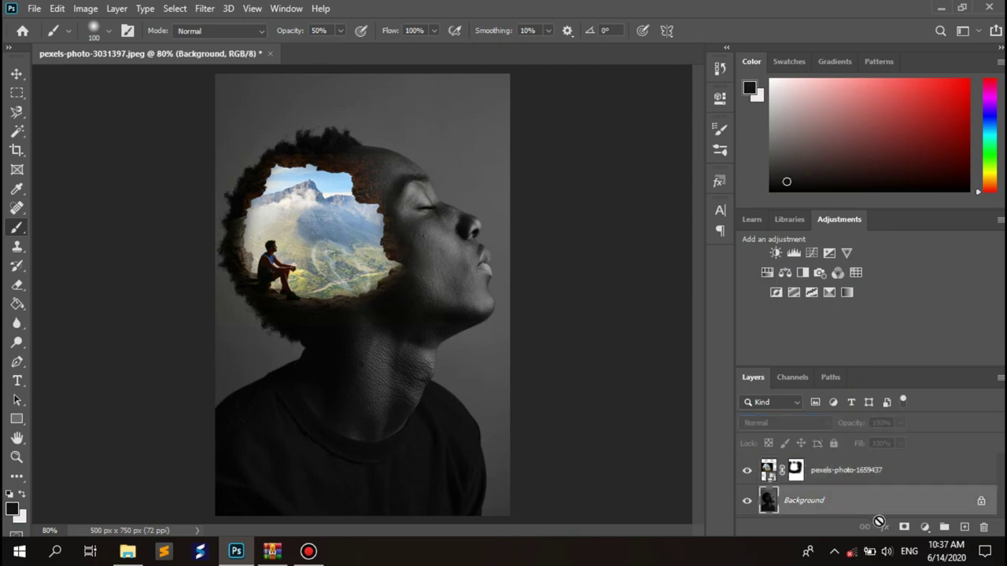
# Step: Mask the profile-head layer and add a #171515 Color Fill 1 layer beneath Layer 0
pyautogui.click(904, 529)
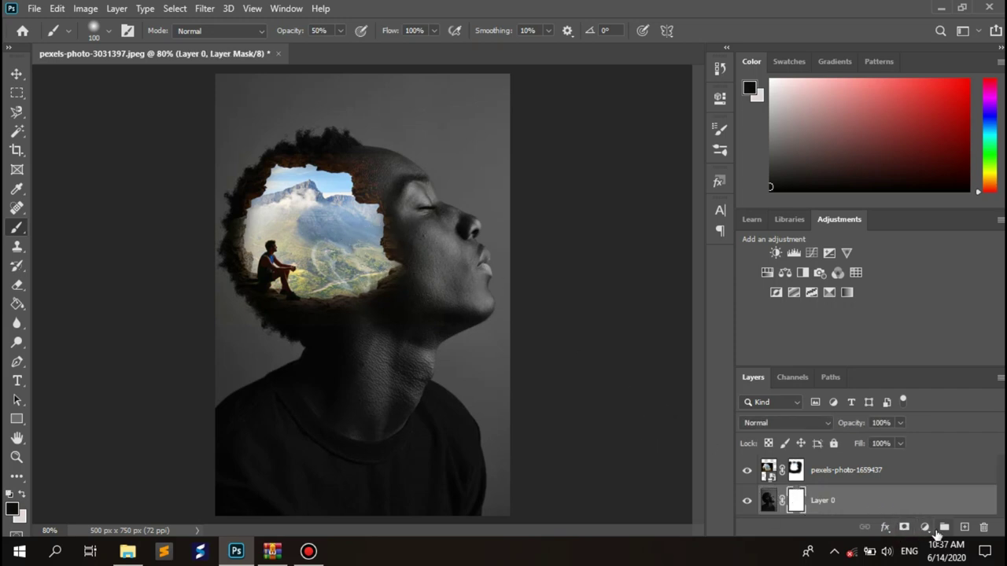
pyautogui.click(925, 527)
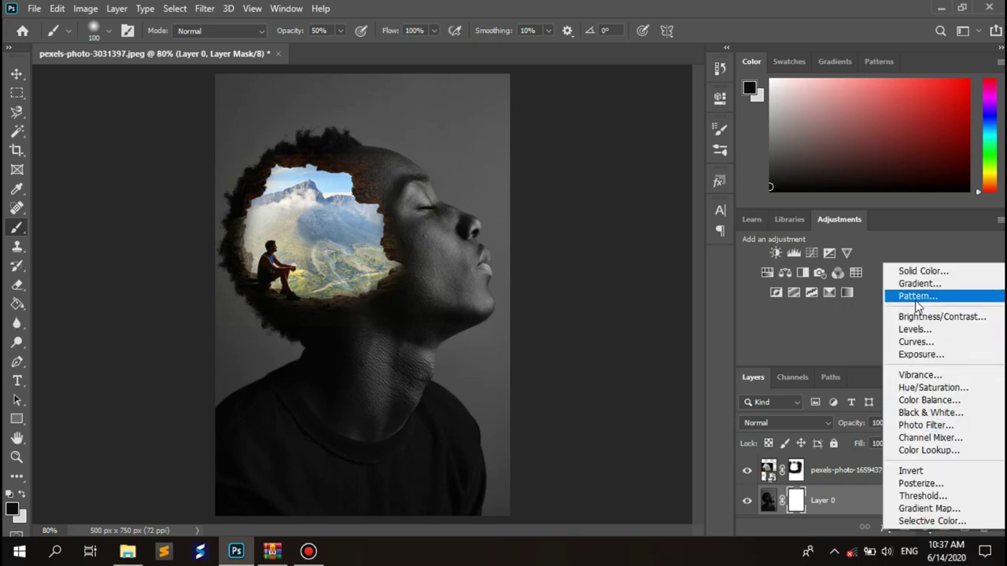
pyautogui.click(916, 272)
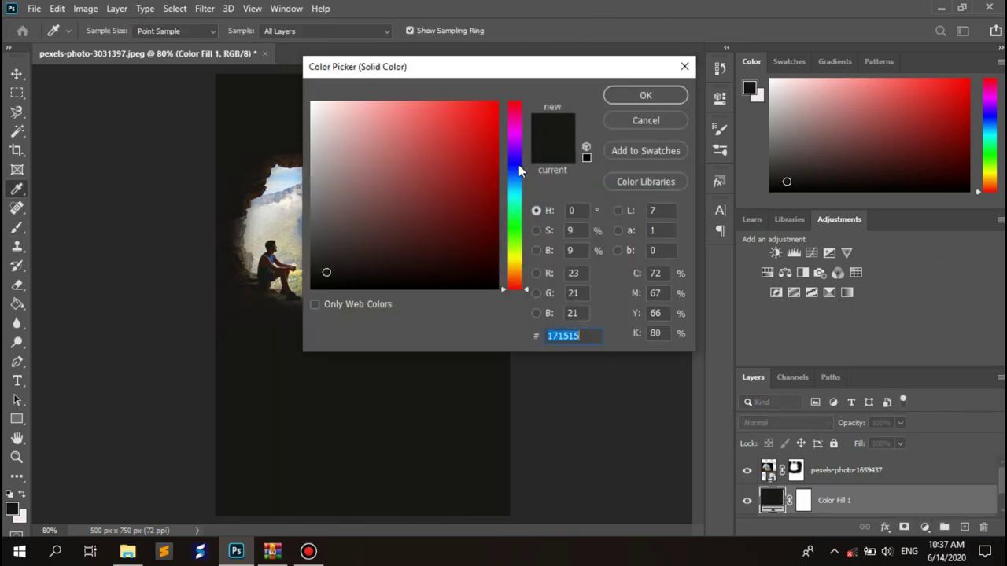
pyautogui.click(642, 99)
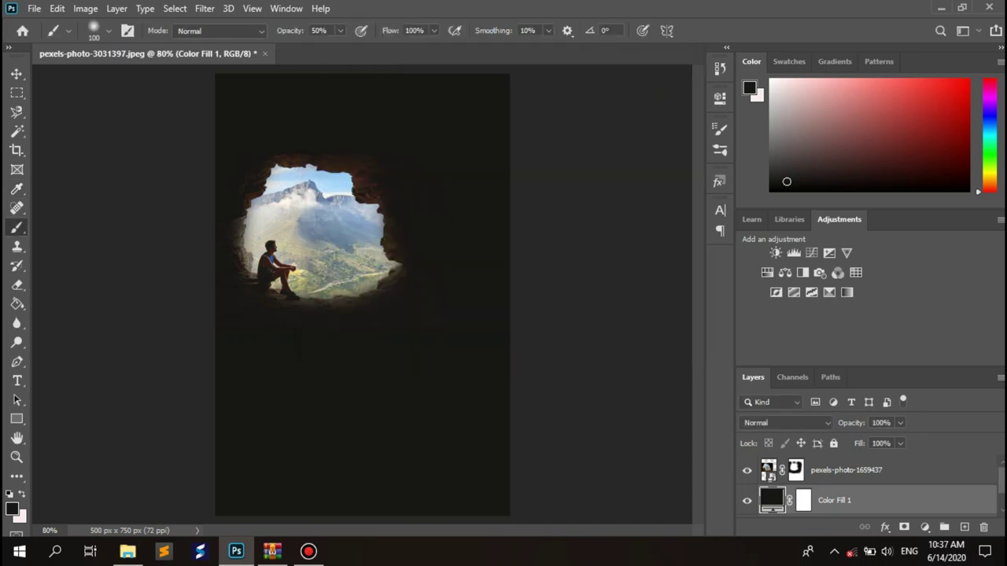
pyautogui.scroll(-1, 988, 505)
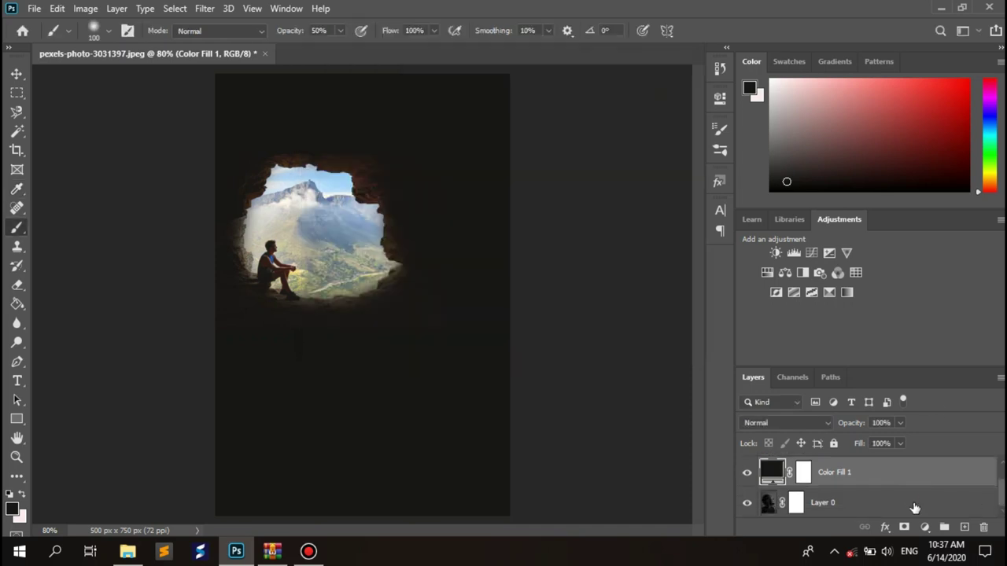
pyautogui.moveTo(918, 481)
pyautogui.mouseDown()
pyautogui.moveTo(924, 512)
pyautogui.moveTo(891, 508)
pyautogui.mouseUp()
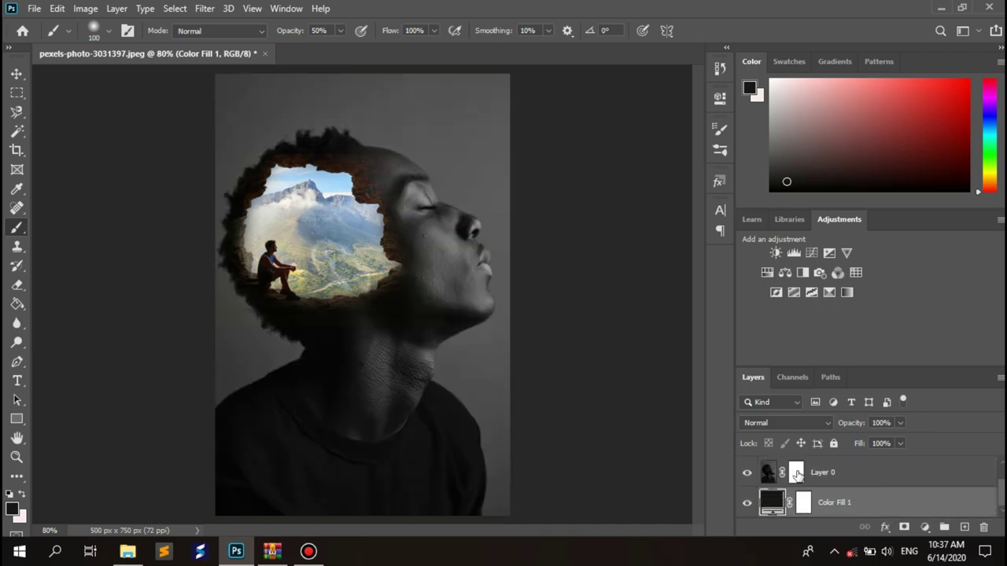
# Step: Paint black at 50% on Layer 0's mask to hide the head over the mountain view and jaw
pyautogui.click(795, 472)
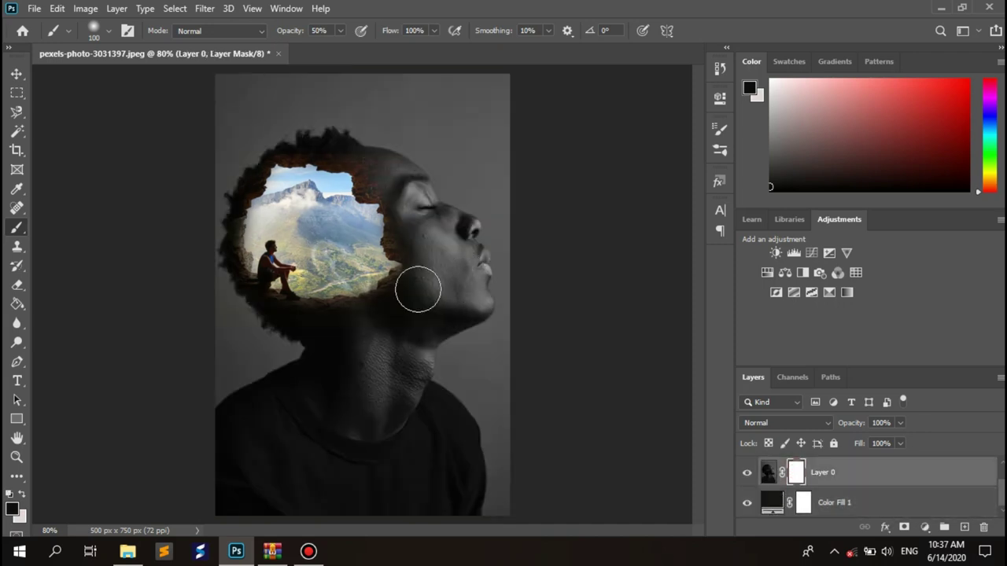
pyautogui.moveTo(417, 289); pyautogui.dragTo(411, 257)
pyautogui.scroll(1, 333, 248)
pyautogui.scroll(1, 333, 249)
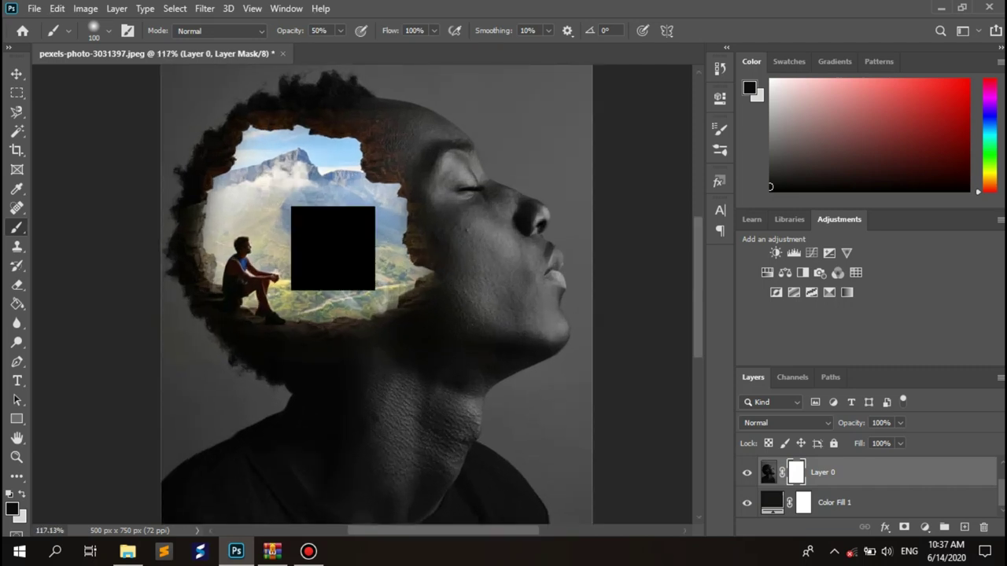
pyautogui.scroll(1, 333, 249)
pyautogui.scroll(1, 306, 267)
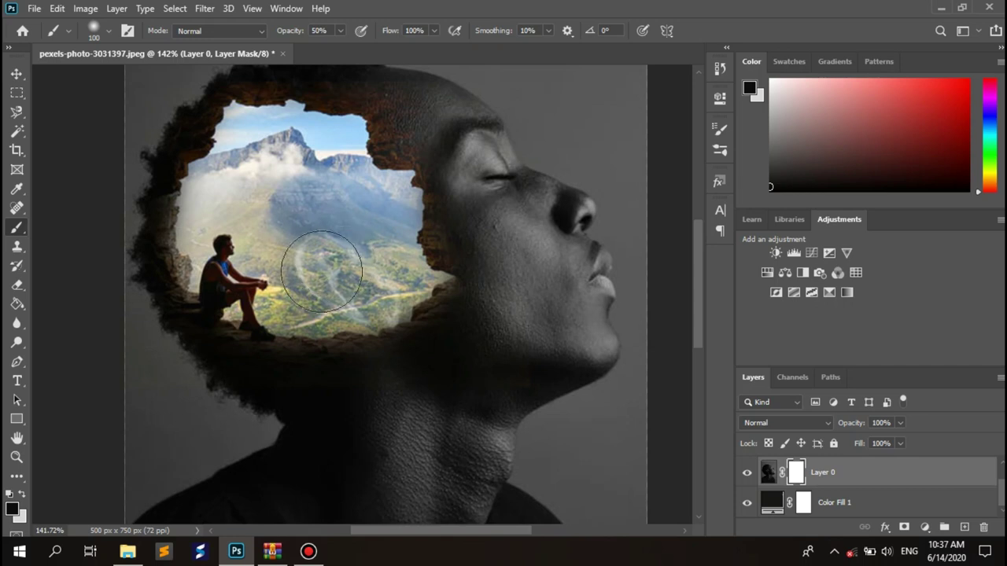
pyautogui.moveTo(319, 250)
pyautogui.mouseDown()
pyautogui.moveTo(375, 295)
pyautogui.moveTo(337, 236)
pyautogui.moveTo(259, 169)
pyautogui.moveTo(318, 220)
pyautogui.moveTo(330, 202)
pyautogui.moveTo(291, 139)
pyautogui.mouseUp()
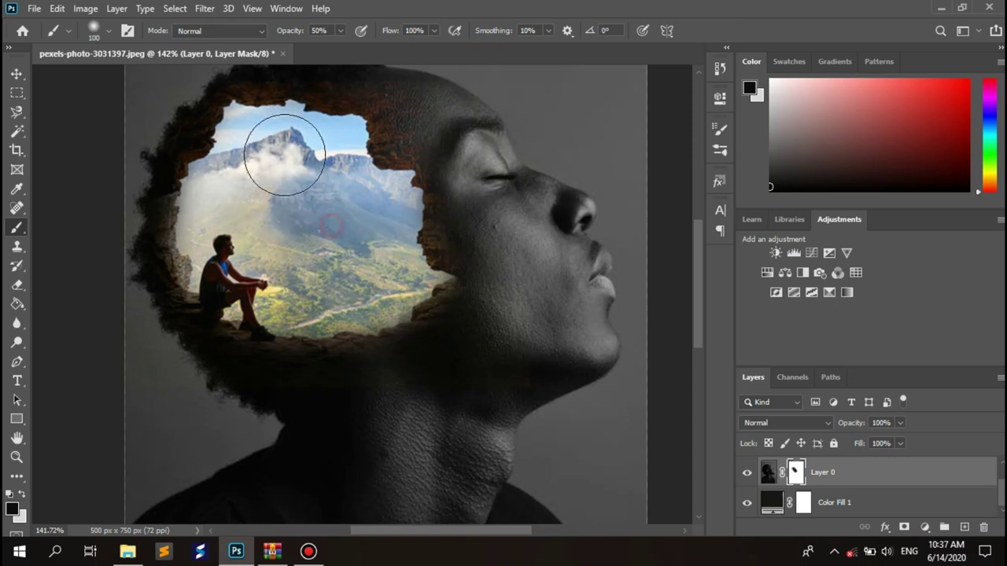
pyautogui.scroll(-1, 321, 229)
pyautogui.scroll(-1, 322, 229)
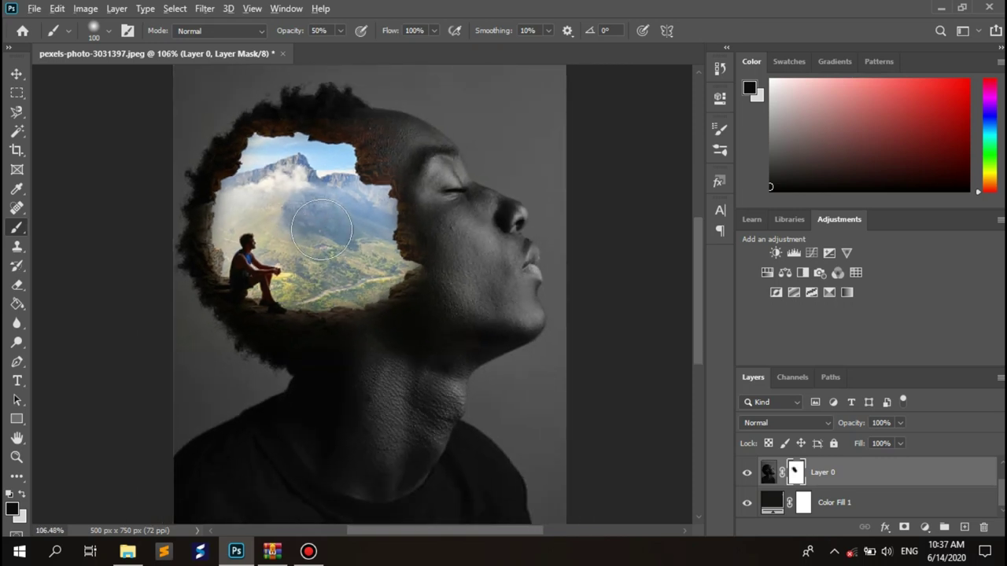
pyautogui.scroll(-1, 322, 229)
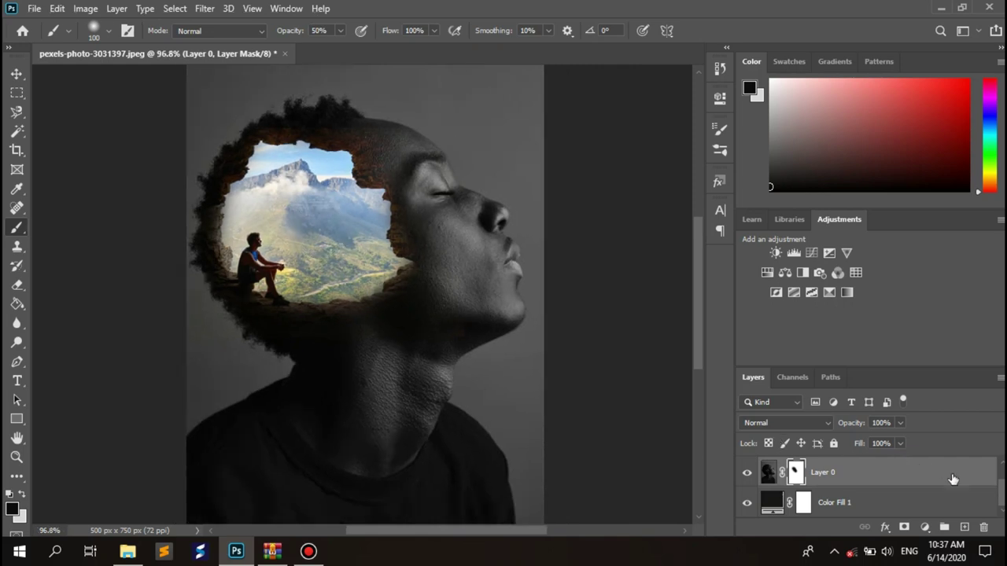
pyautogui.scroll(1, 1001, 494)
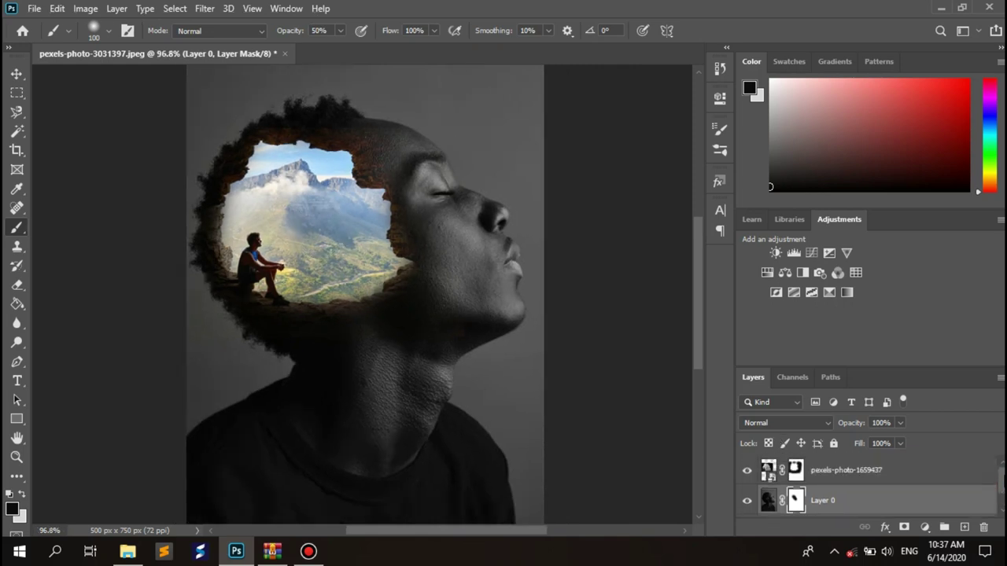
# Step: Hide the landscape along the jaw and neck on the cave layer's mask
pyautogui.click(796, 472)
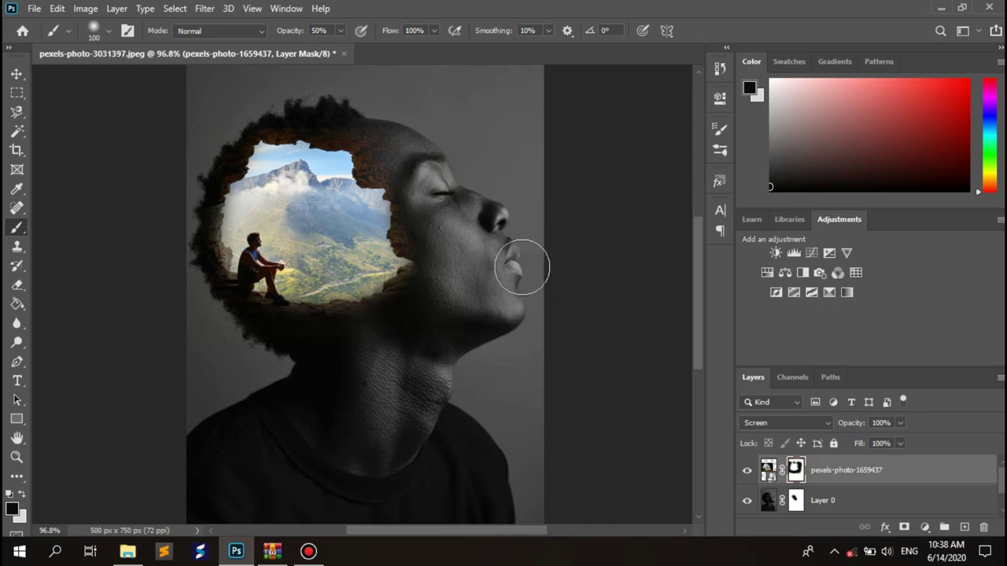
pyautogui.scroll(1, 503, 260)
pyautogui.scroll(2, 418, 234)
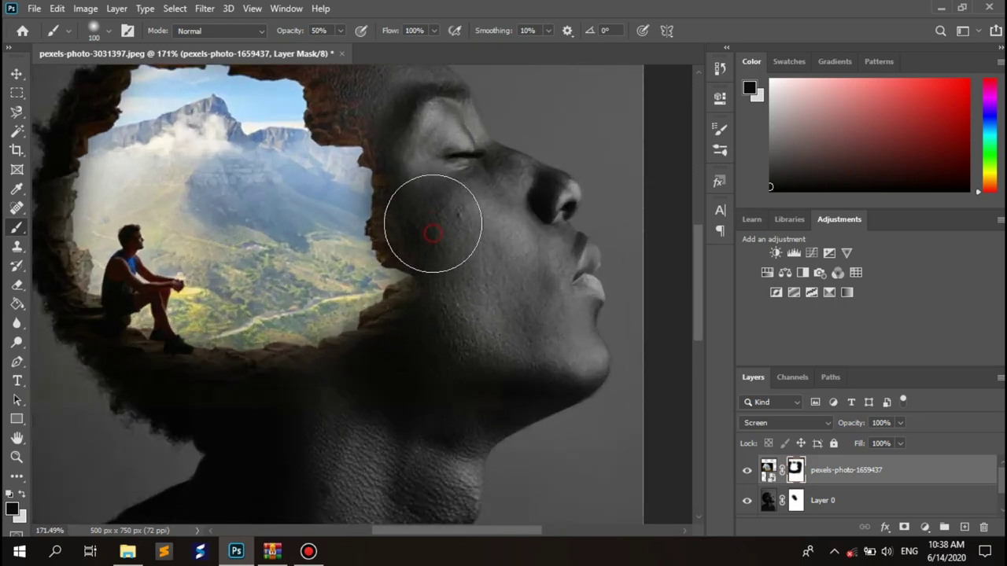
pyautogui.moveTo(419, 348)
pyautogui.mouseDown()
pyautogui.moveTo(427, 352)
pyautogui.moveTo(405, 367)
pyautogui.mouseUp()
pyautogui.click(408, 358)
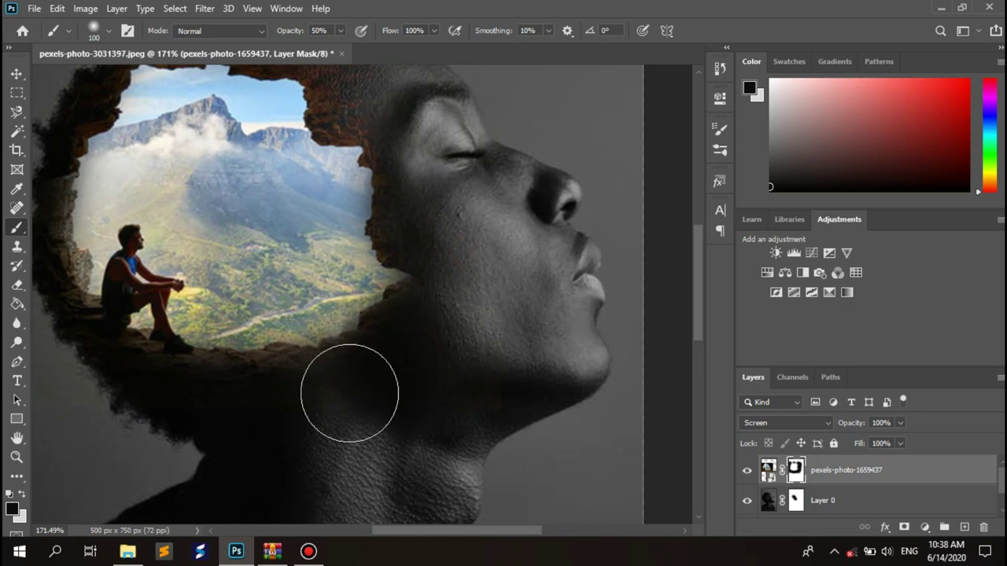
pyautogui.moveTo(348, 393); pyautogui.dragTo(191, 412)
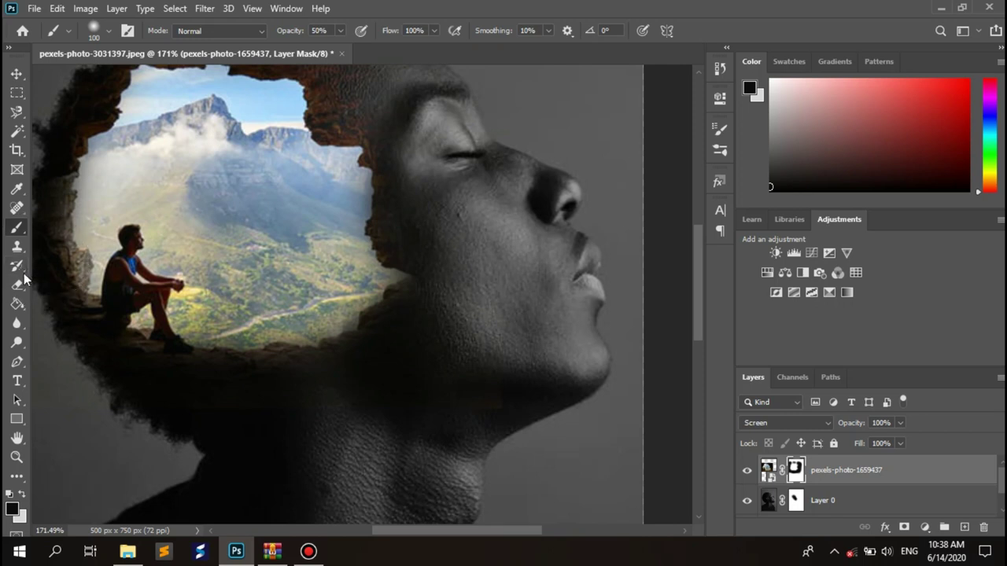
# Step: Blend the landscape into the left hair edge, the top of the head and toward the eye
pyautogui.scroll(-1, 54, 306)
pyautogui.scroll(-1, 55, 306)
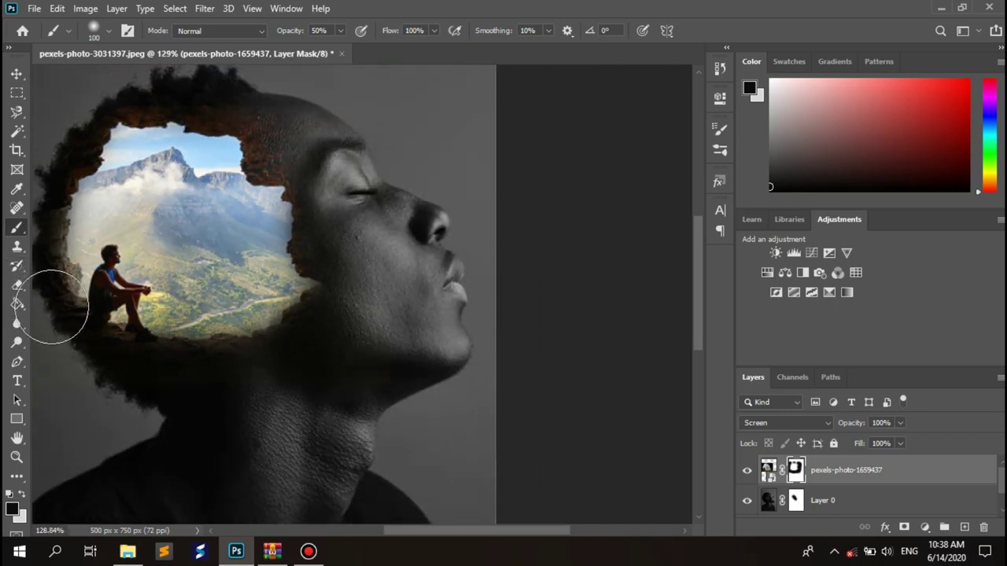
pyautogui.scroll(-1, 55, 308)
pyautogui.scroll(-1, 79, 311)
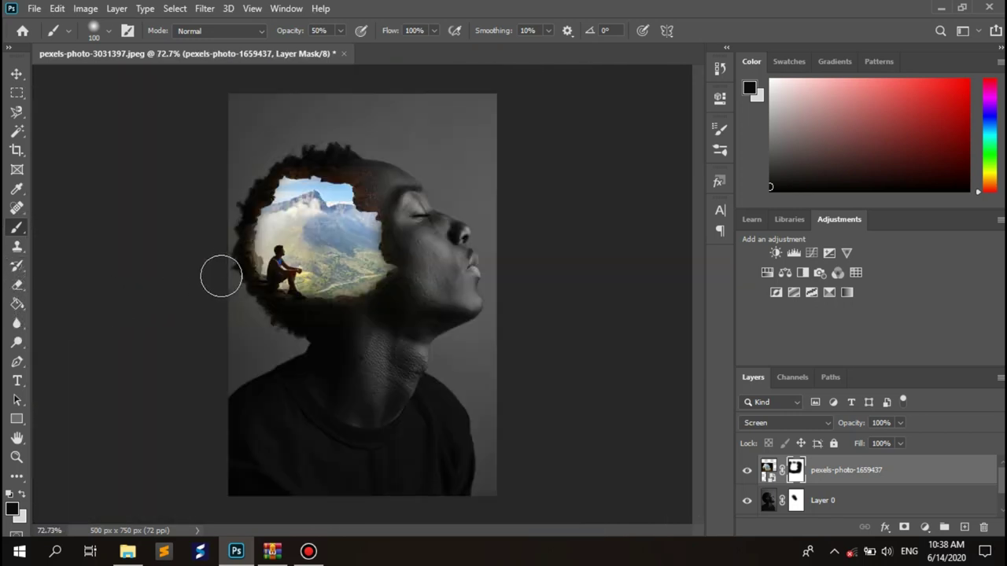
pyautogui.moveTo(225, 261); pyautogui.dragTo(226, 270)
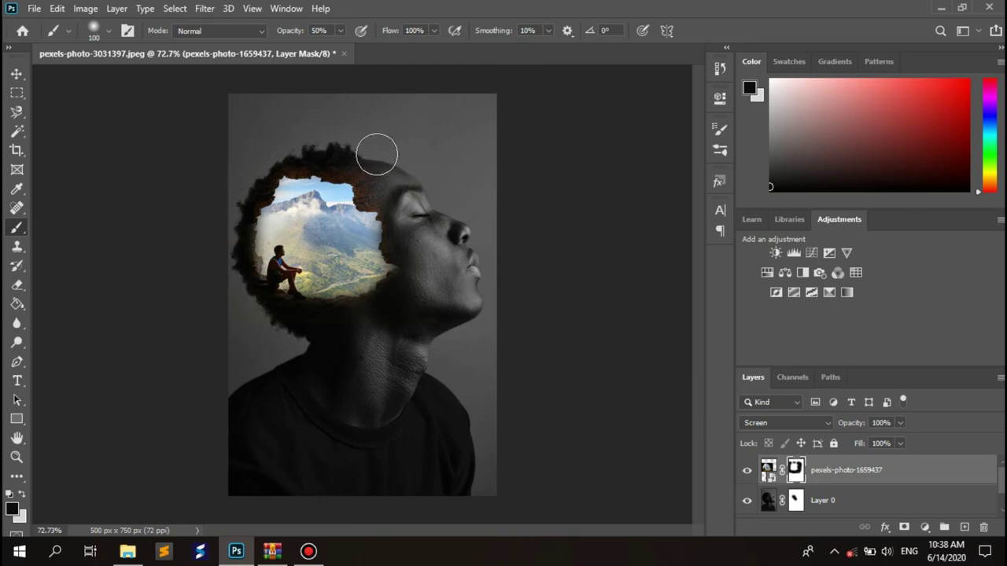
pyautogui.moveTo(375, 154)
pyautogui.mouseDown()
pyautogui.moveTo(383, 192)
pyautogui.moveTo(369, 162)
pyautogui.mouseUp()
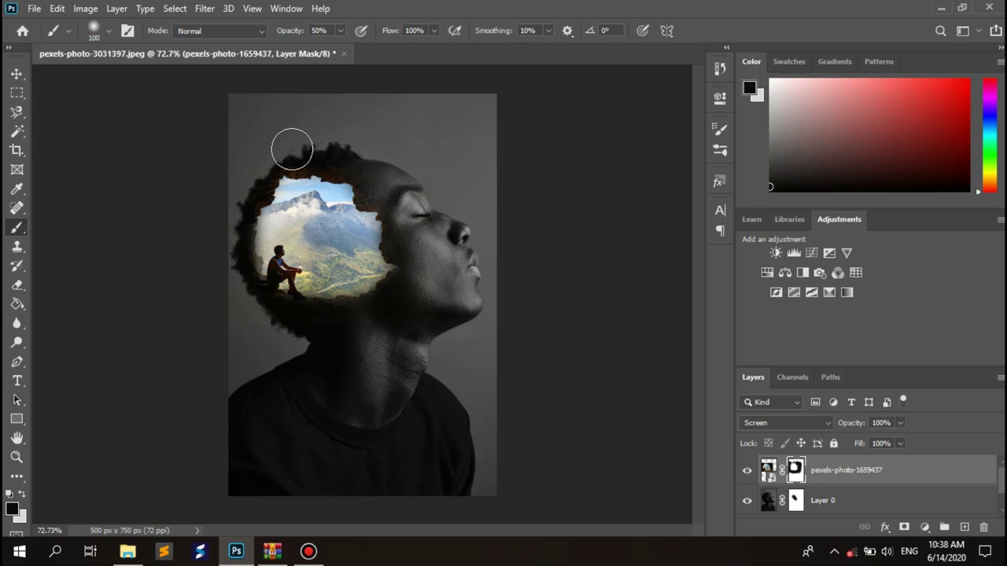
pyautogui.moveTo(292, 149)
pyautogui.mouseDown()
pyautogui.moveTo(402, 200)
pyautogui.moveTo(310, 329)
pyautogui.moveTo(236, 283)
pyautogui.moveTo(218, 234)
pyautogui.moveTo(272, 157)
pyautogui.moveTo(290, 145)
pyautogui.moveTo(380, 164)
pyautogui.moveTo(375, 182)
pyautogui.moveTo(415, 188)
pyautogui.mouseUp()
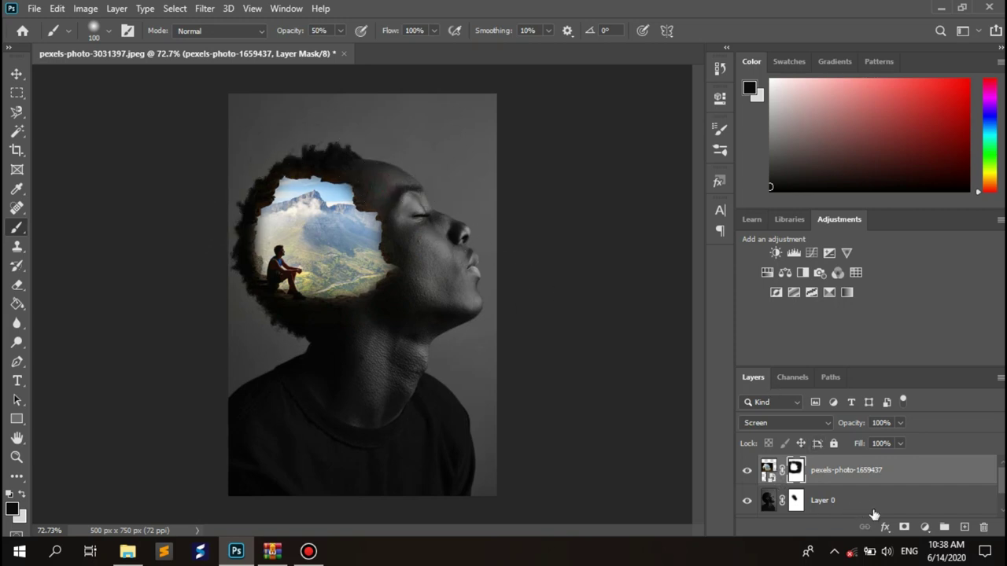
# Step: Set white as the painting colour and add a Brightness/Contrast layer above the cave photo at brightness 22
pyautogui.click(797, 500)
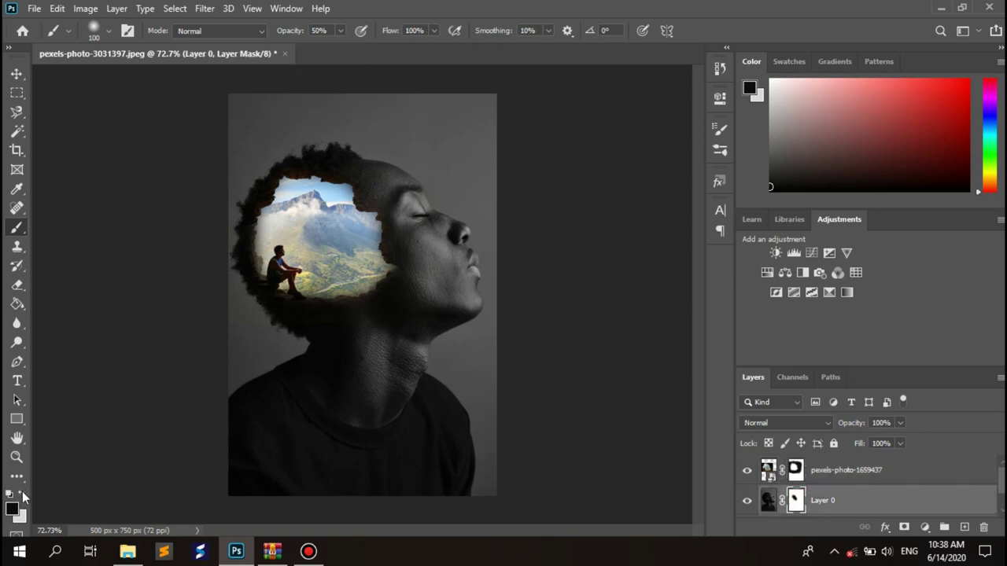
pyautogui.click(23, 494)
pyautogui.click(856, 474)
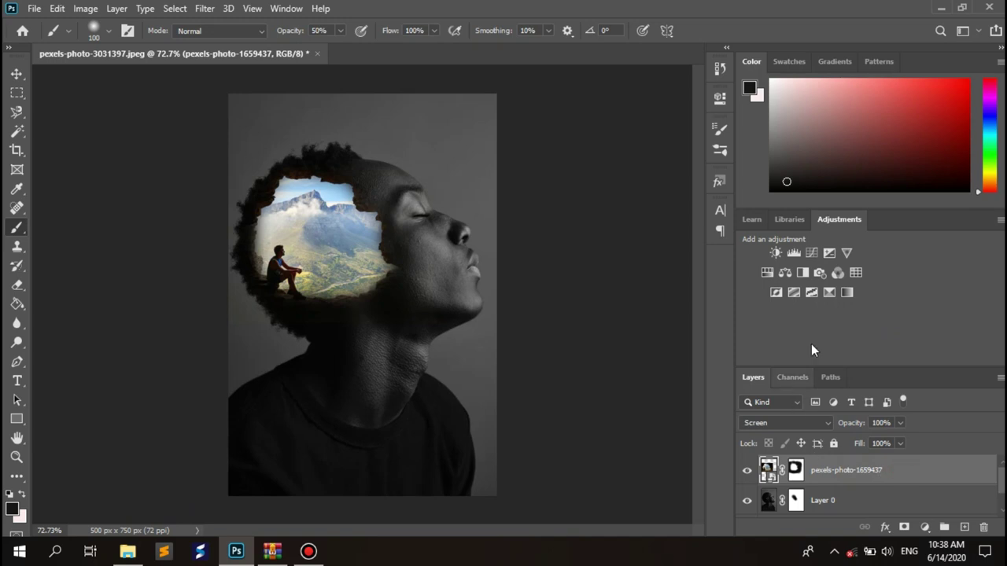
pyautogui.click(775, 253)
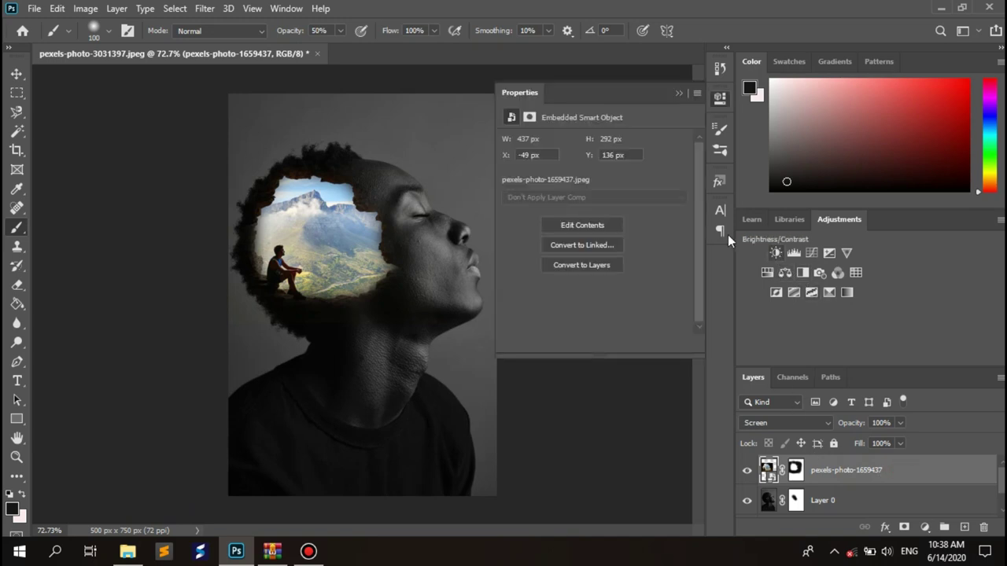
pyautogui.moveTo(592, 181); pyautogui.dragTo(609, 182)
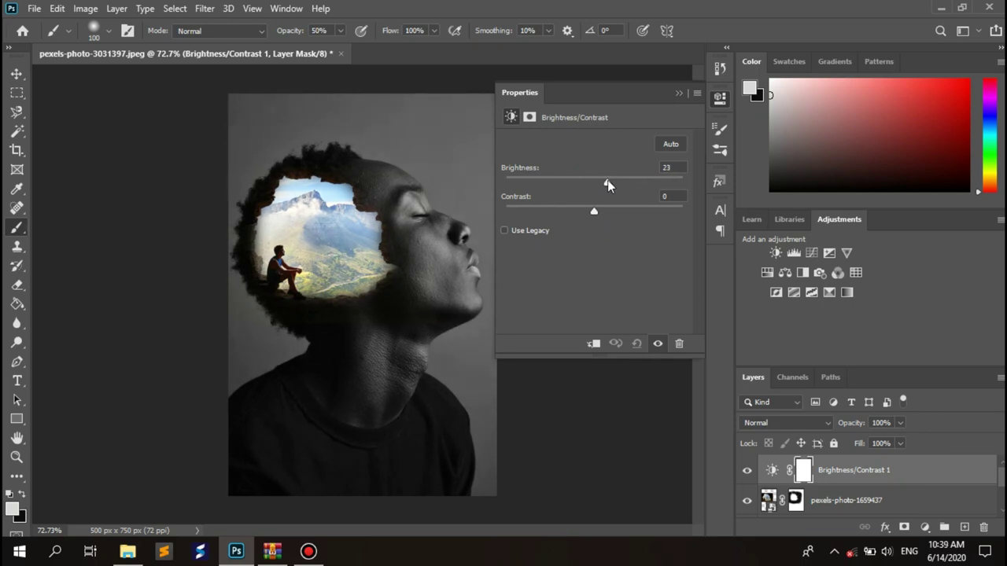
pyautogui.moveTo(611, 183); pyautogui.dragTo(618, 181)
pyautogui.write('22')
# Step: Clip Brightness/Contrast 1 to the pexels-photo-1659437 layer with Create Clipping Mask
pyautogui.click(678, 95)
pyautogui.rightClick(928, 471)
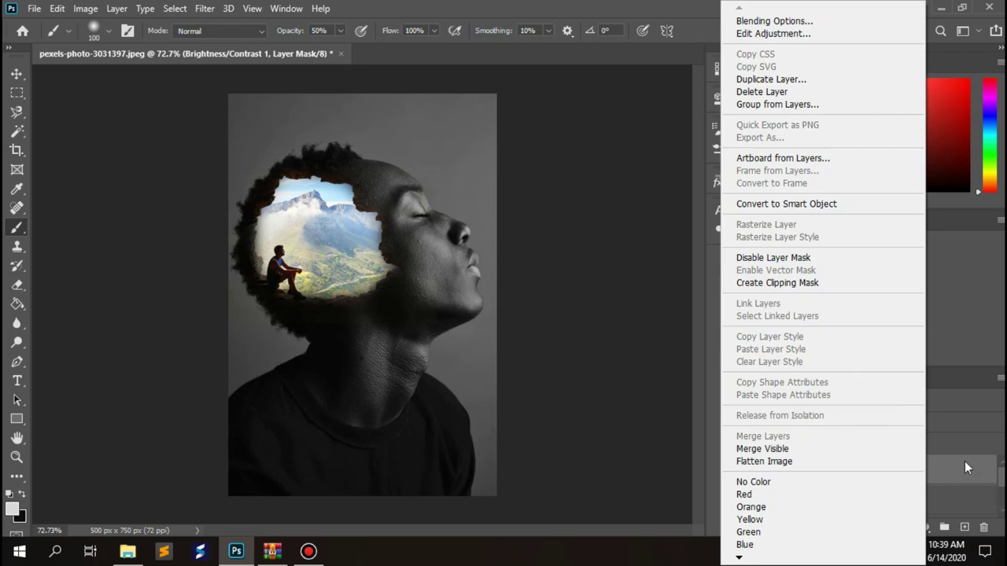
pyautogui.click(965, 461)
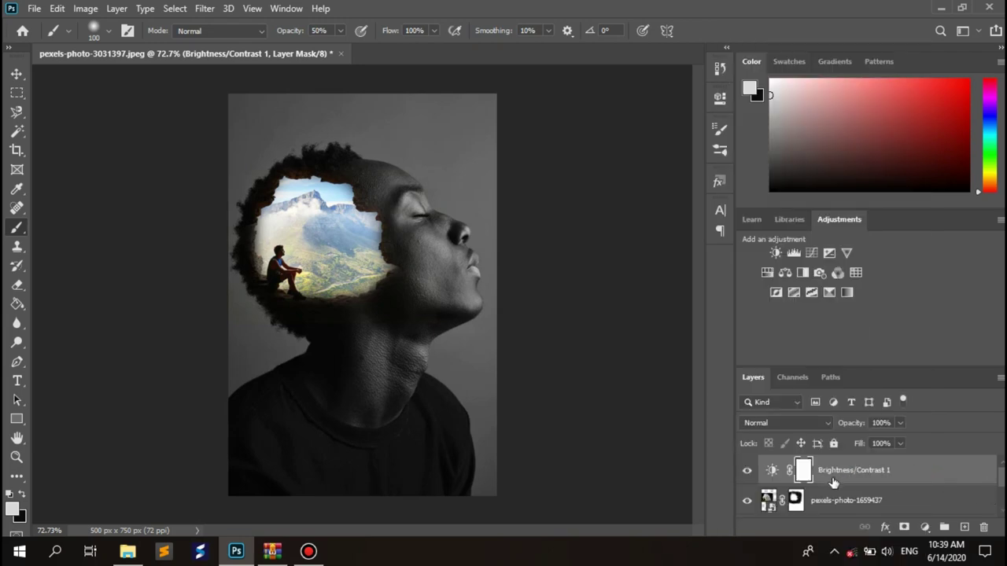
pyautogui.rightClick(909, 470)
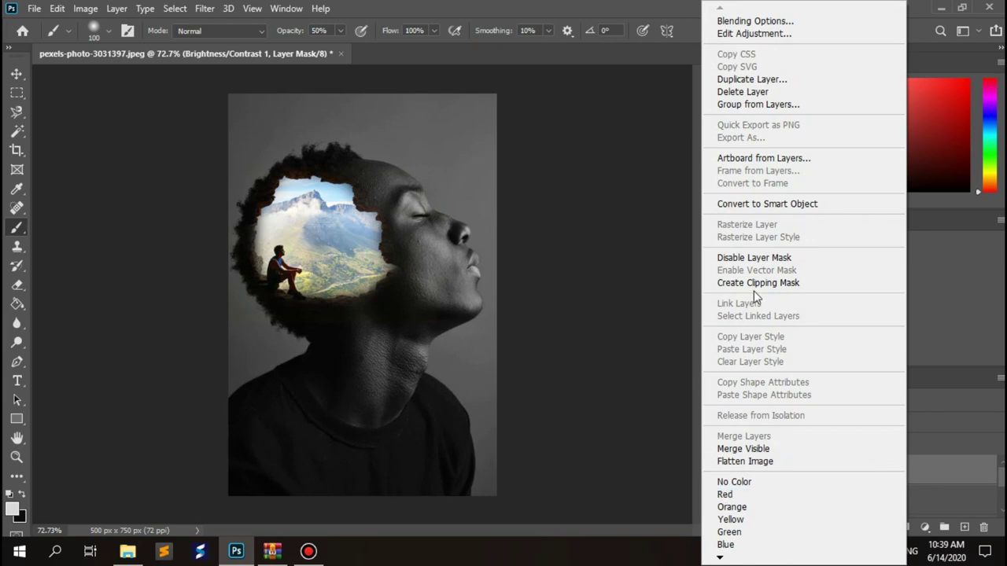
pyautogui.click(793, 285)
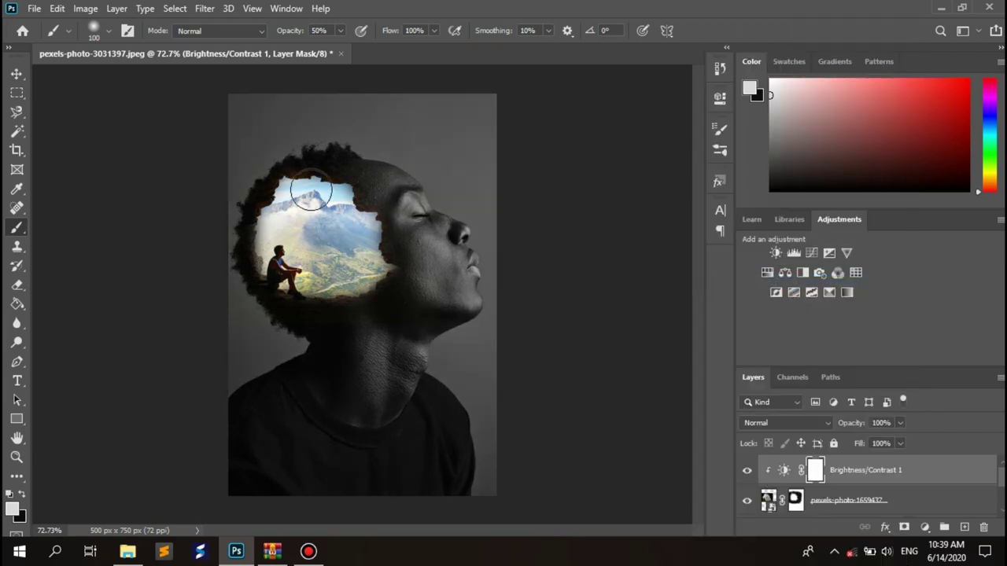